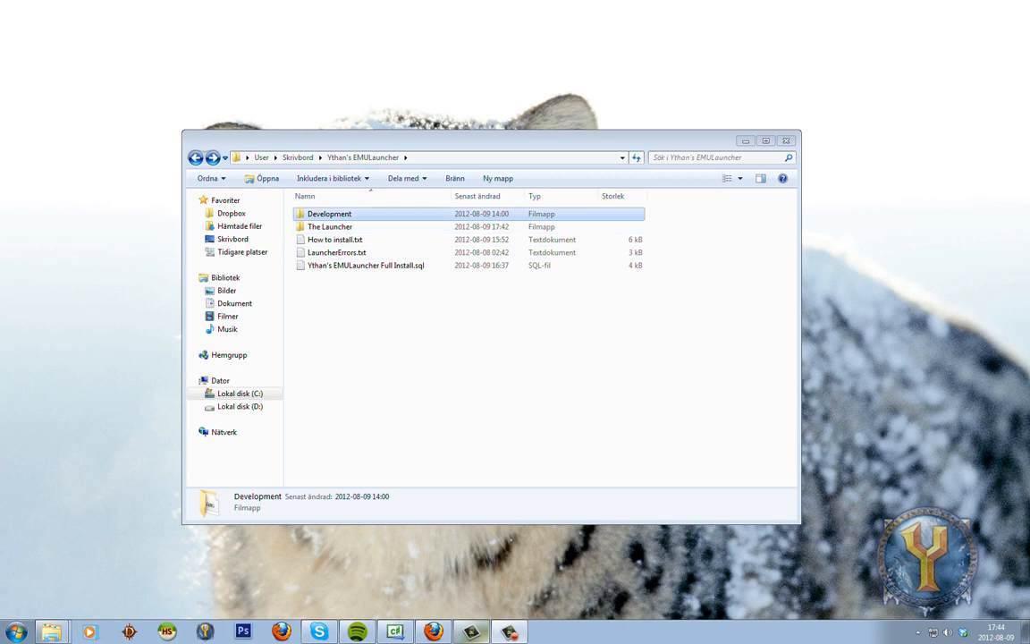
left_click(357, 228)
key("Down")
key("Down")
key("Down")
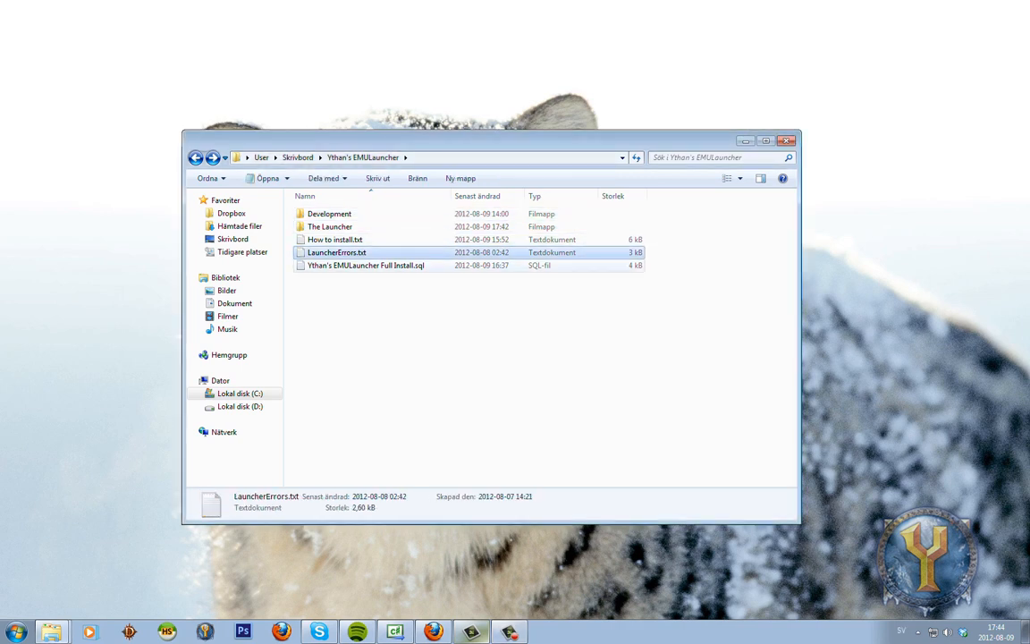
key("Home")
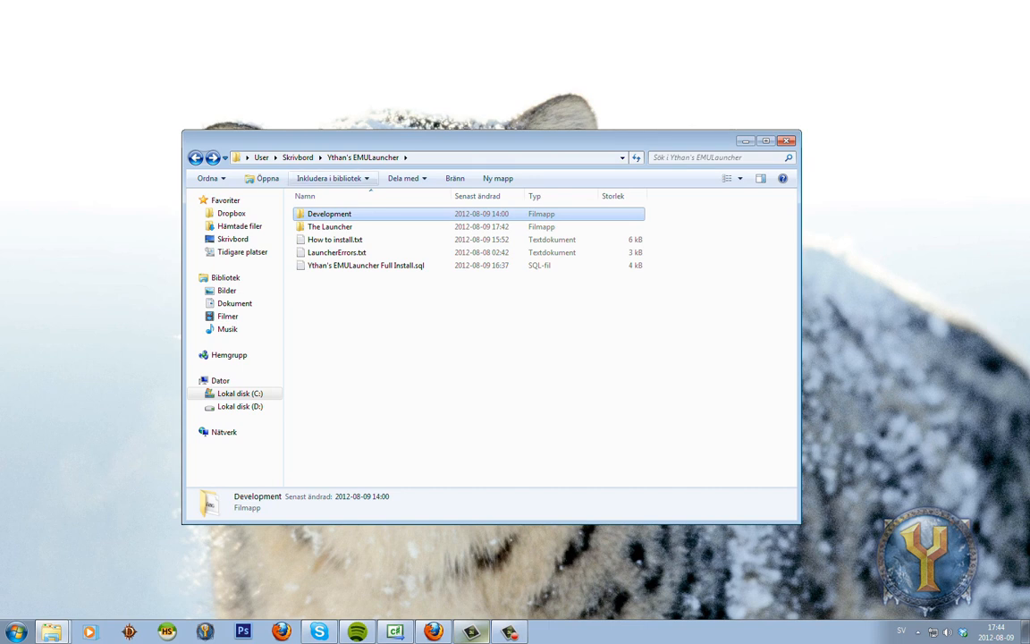
key("Return")
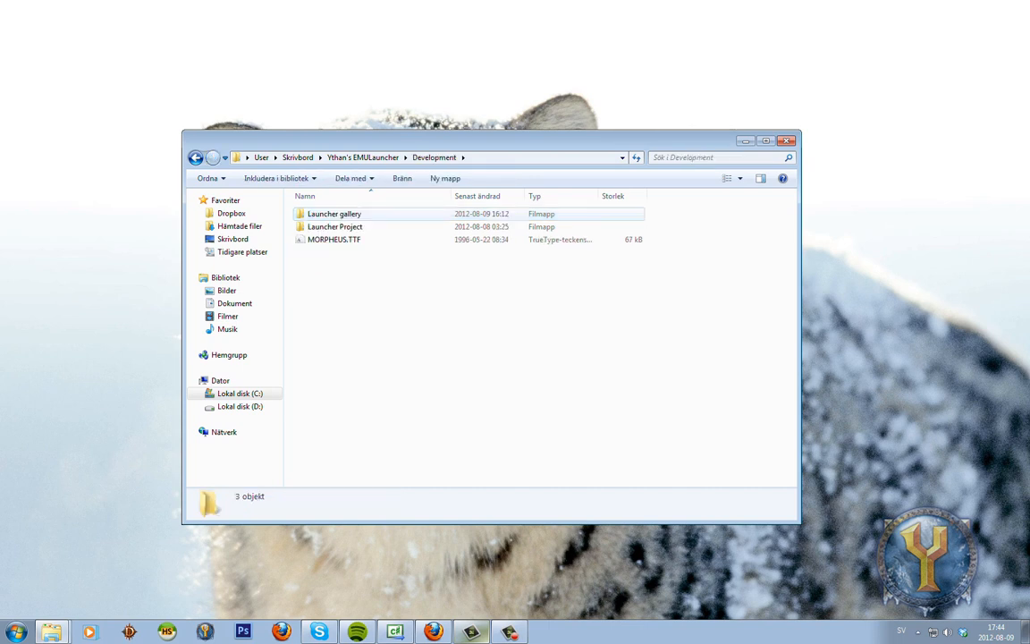
left_click(334, 215)
left_click(336, 227)
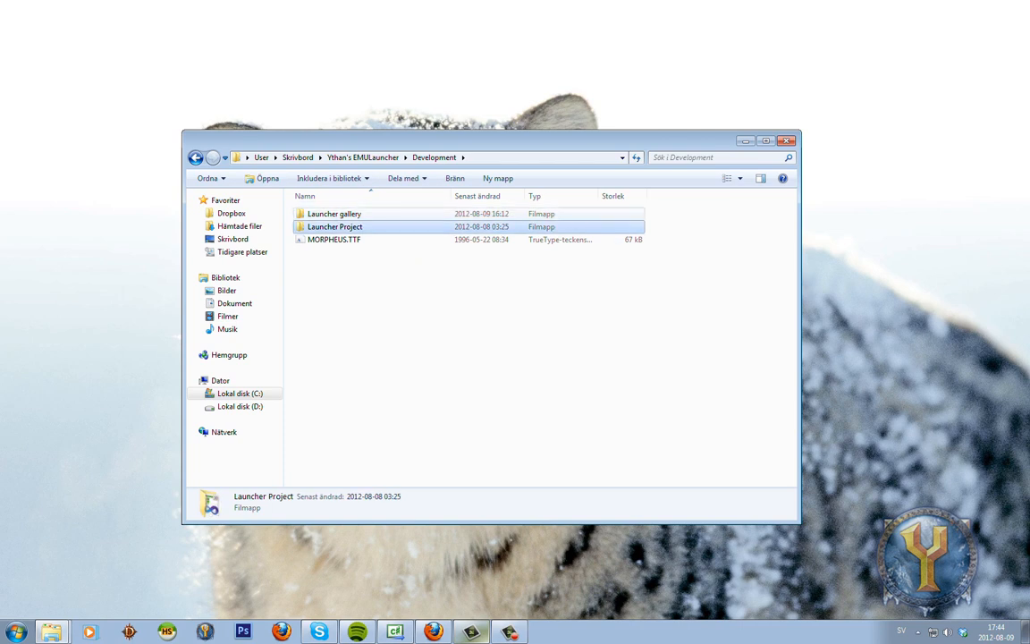
double_click(334, 214)
double_click(466, 222)
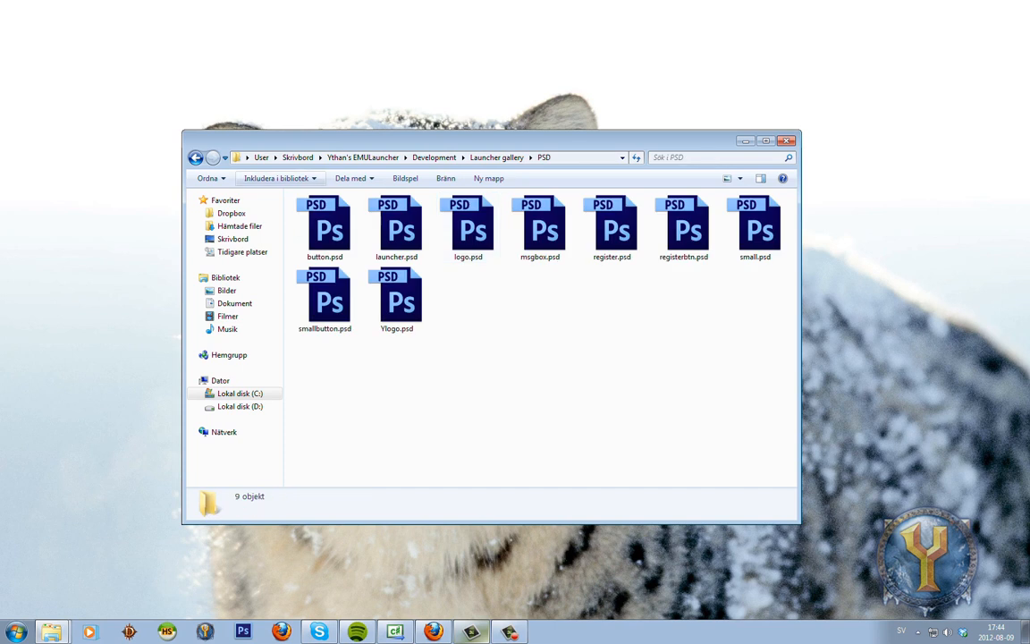
left_click(195, 157)
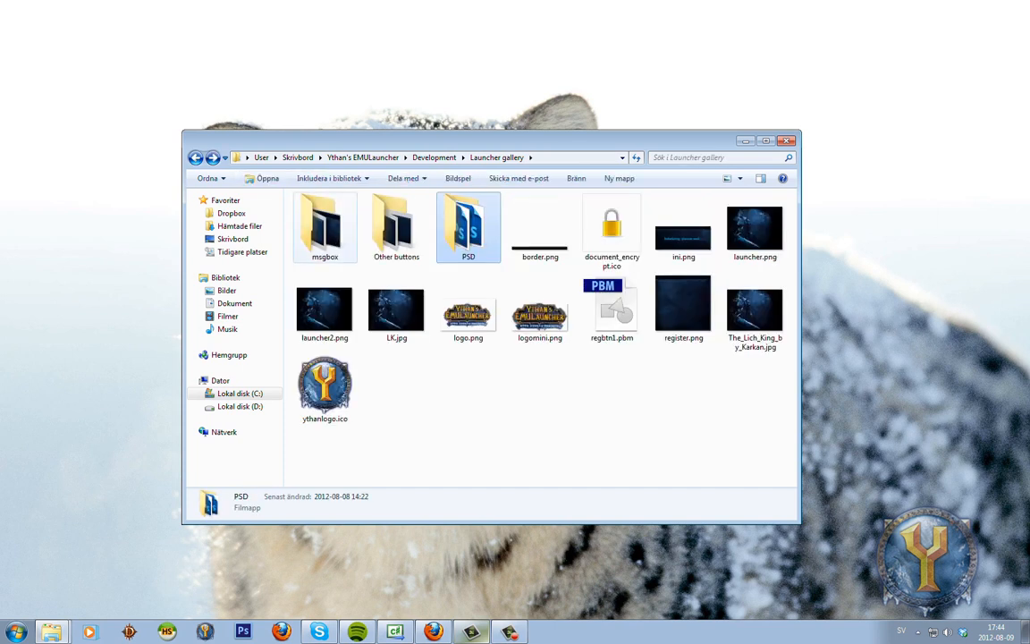
double_click(325, 228)
left_click(195, 157)
left_click(195, 157)
left_click(336, 227)
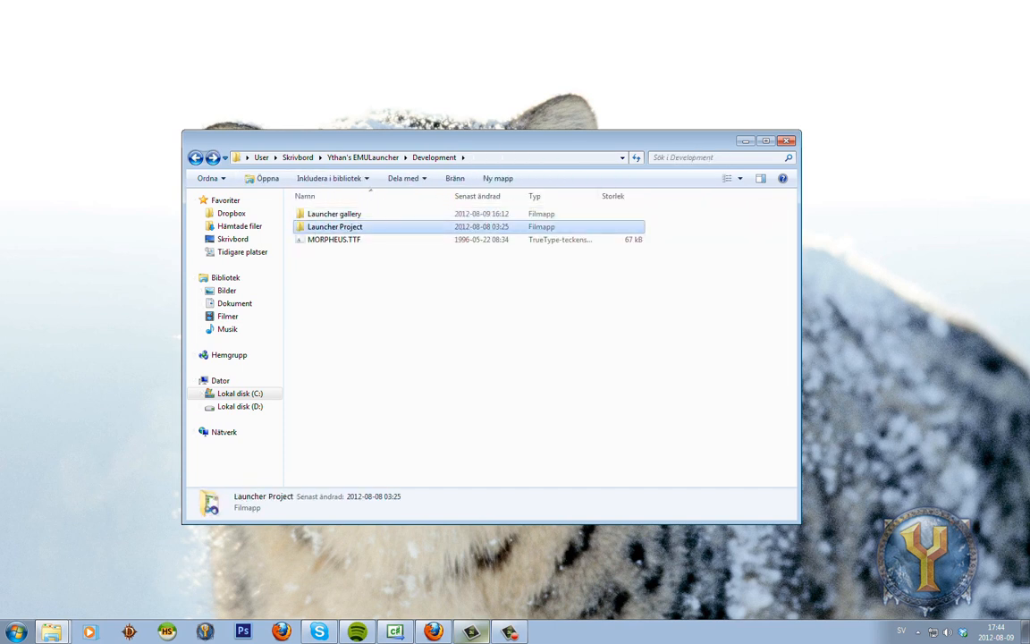
double_click(336, 227)
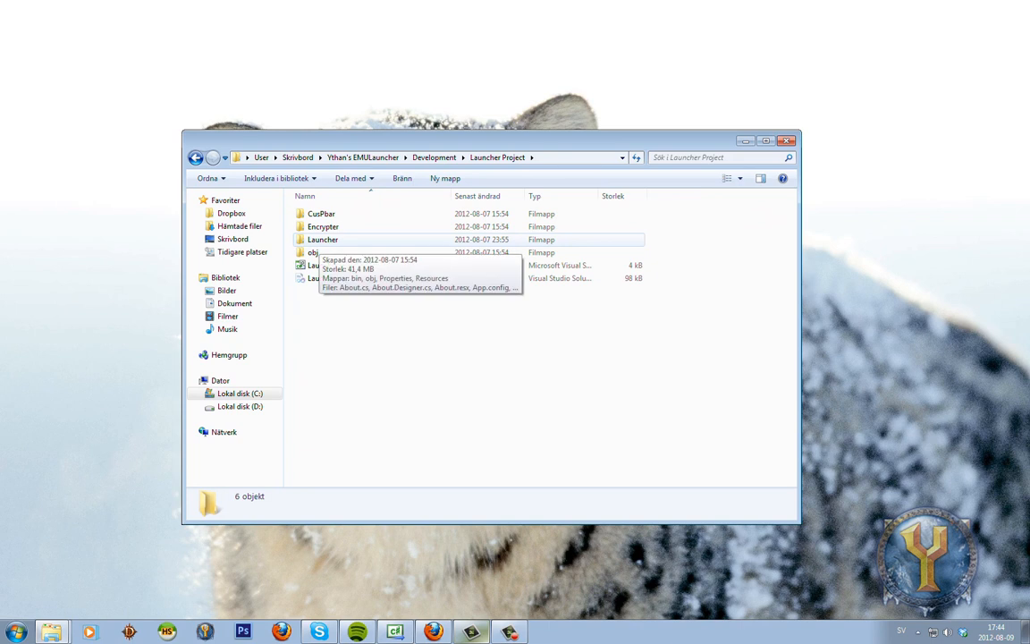
double_click(323, 240)
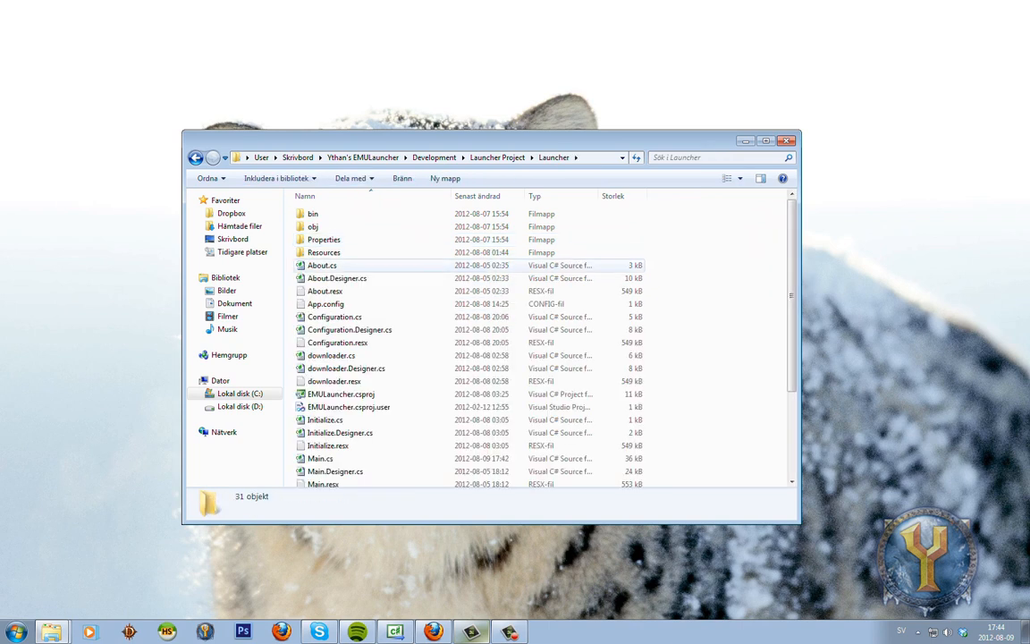
left_click(322, 265)
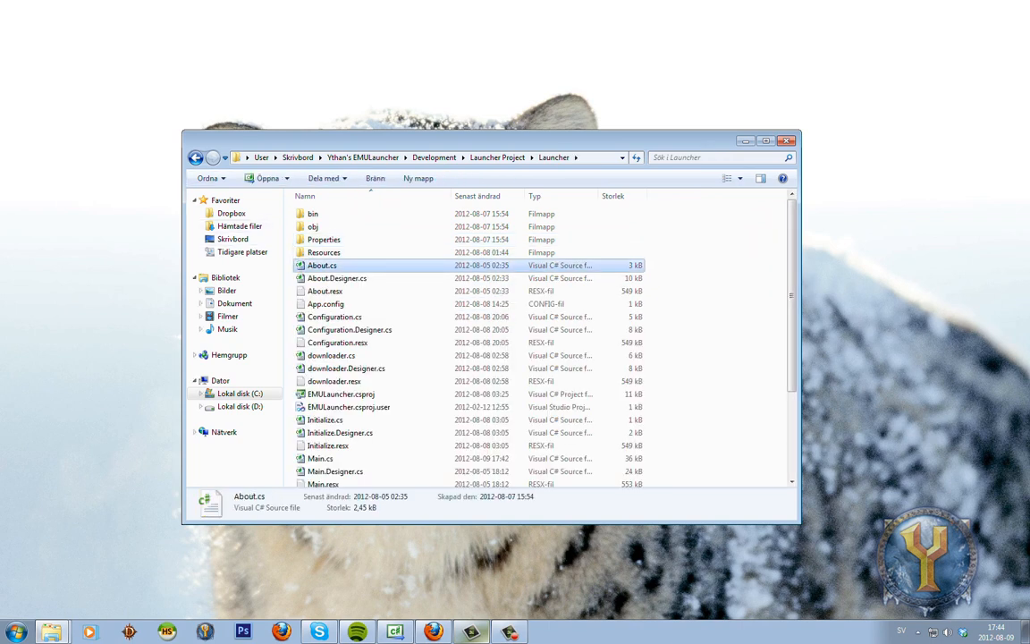
scroll(375, 326, "down", 4)
scroll(375, 325, "up", 4)
left_click(196, 157)
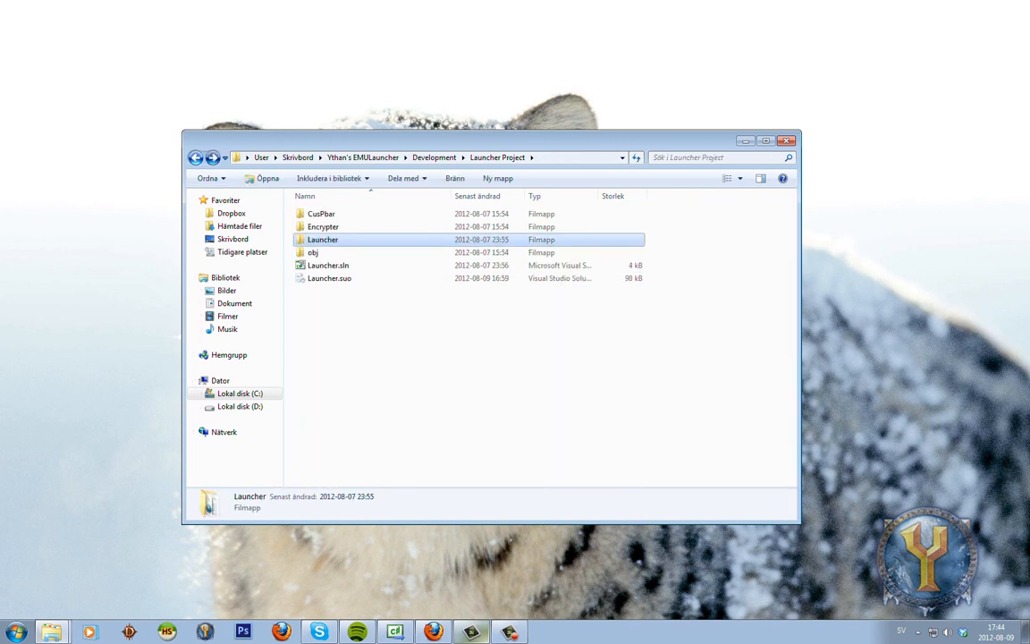
left_click(196, 157)
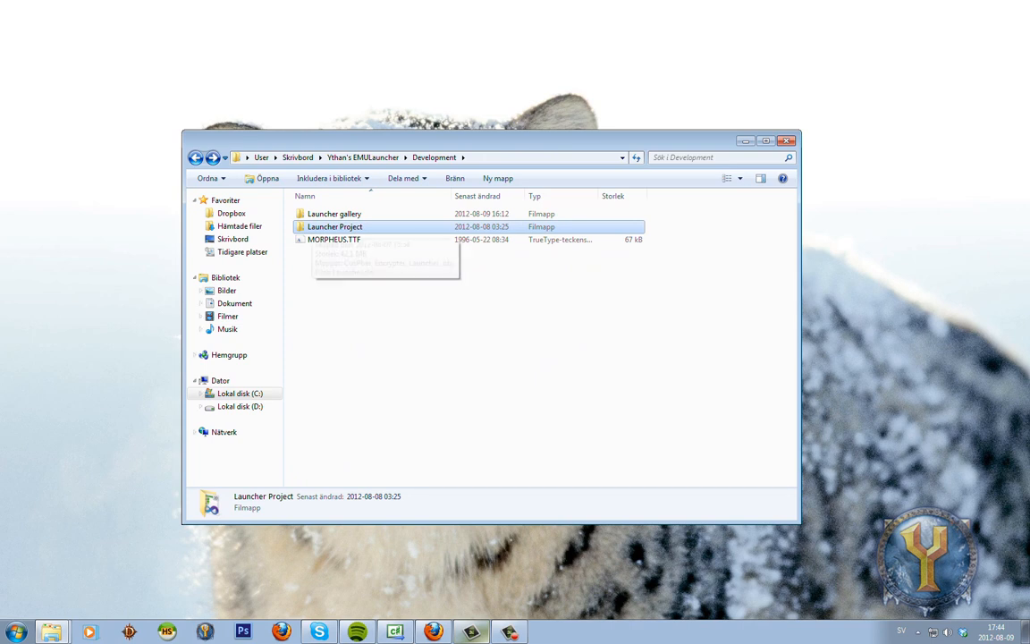
left_click(337, 240)
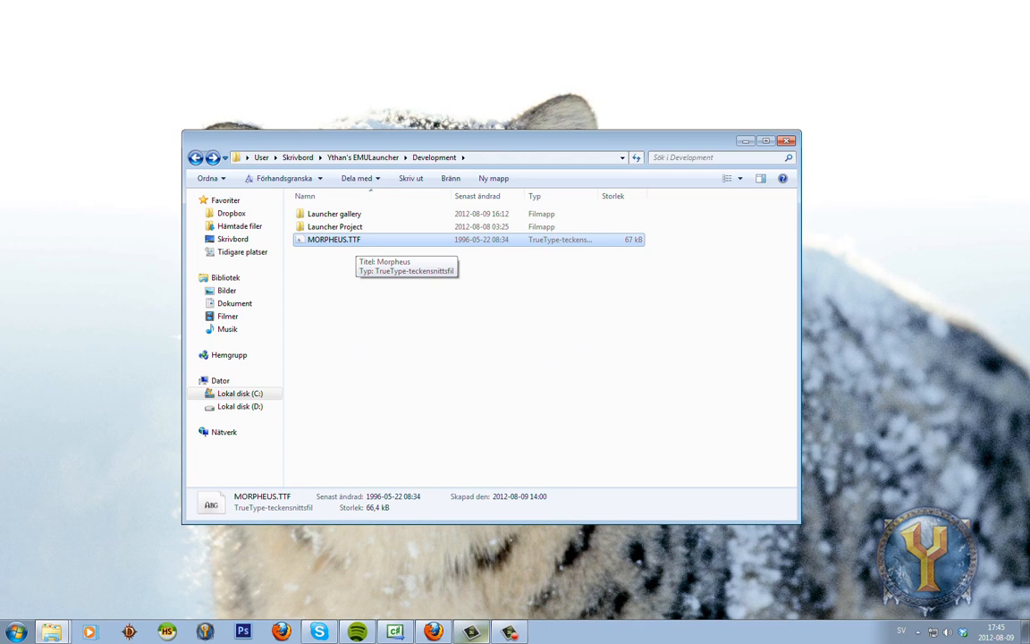
key("BackSpace")
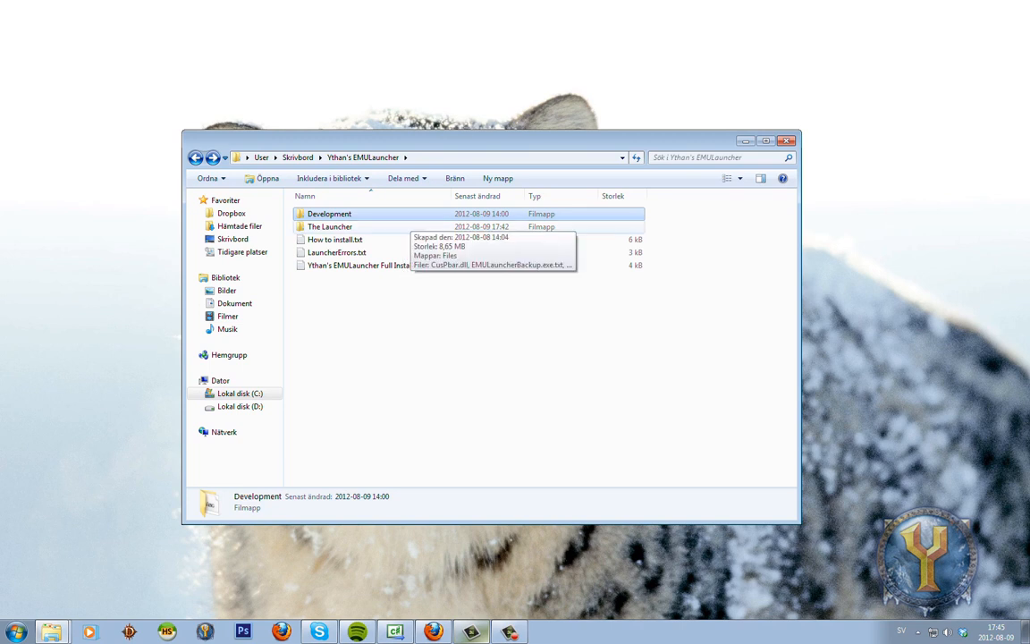
left_click(376, 227)
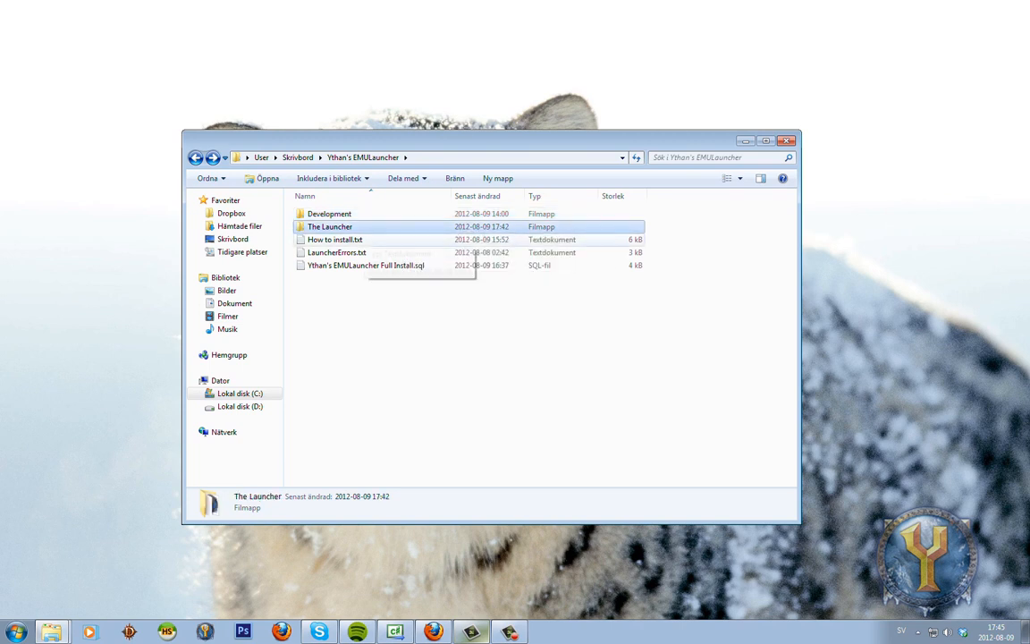
left_click(465, 349)
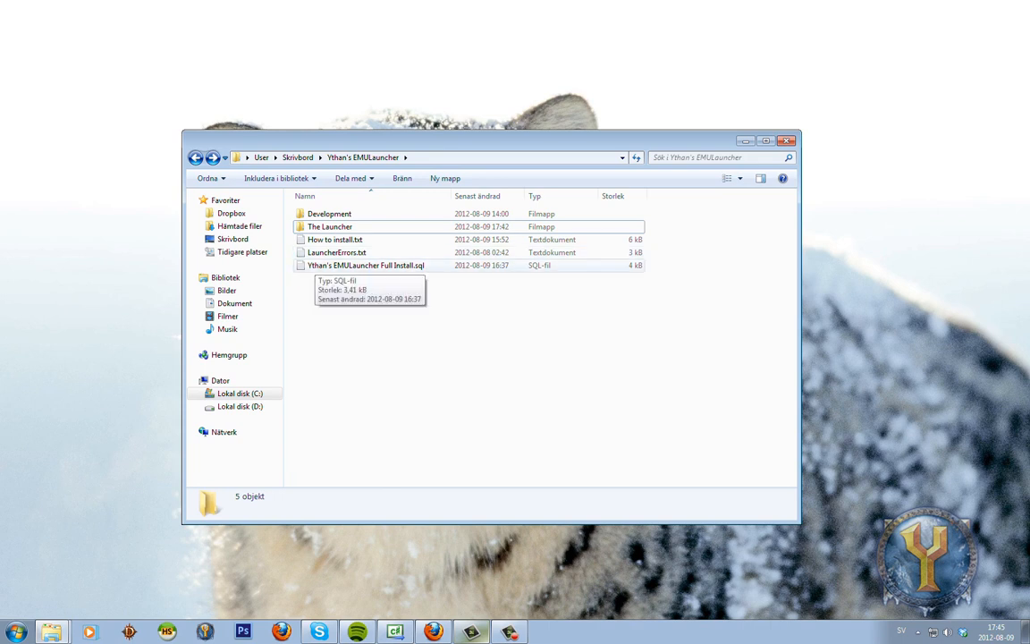
left_click(316, 265)
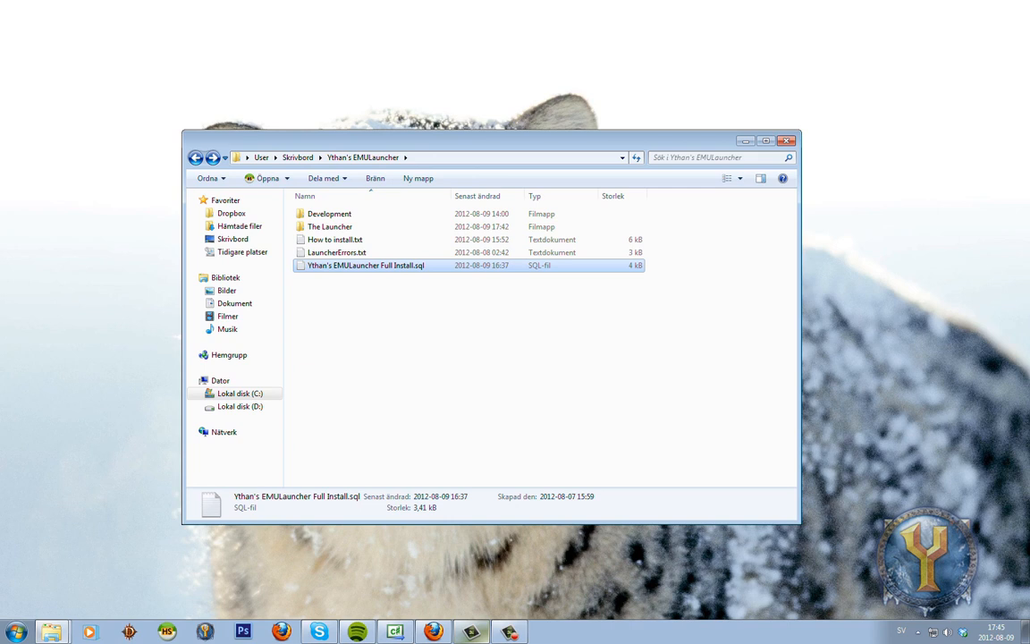
Open the Full Install .sql script in HeidiSQL on the Test session and execute it.
double_click(333, 266)
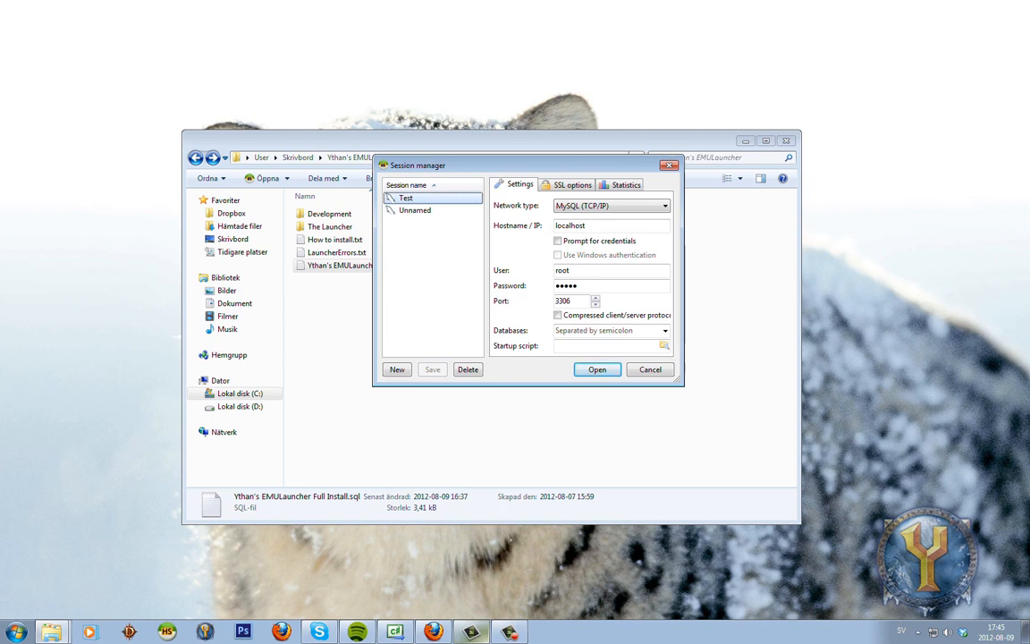
left_click(598, 370)
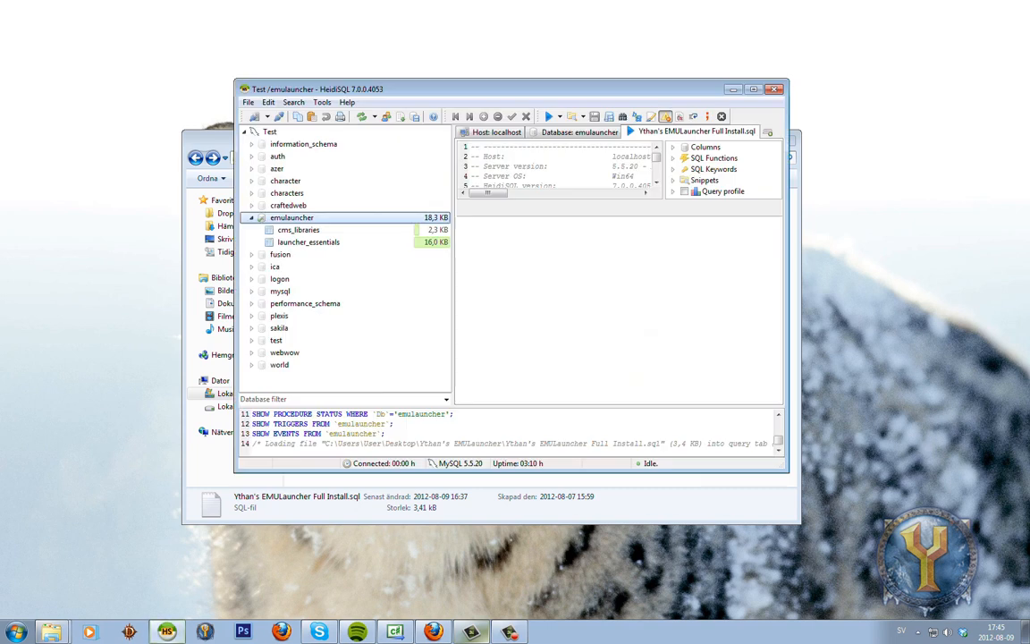
left_click(754, 89)
left_click(398, 93)
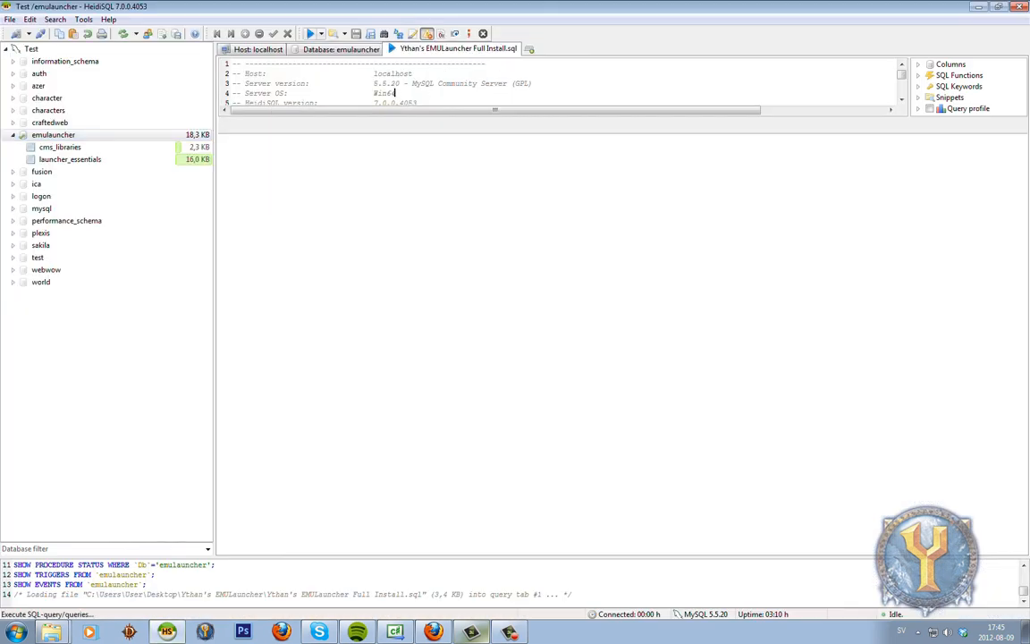
left_click(310, 34)
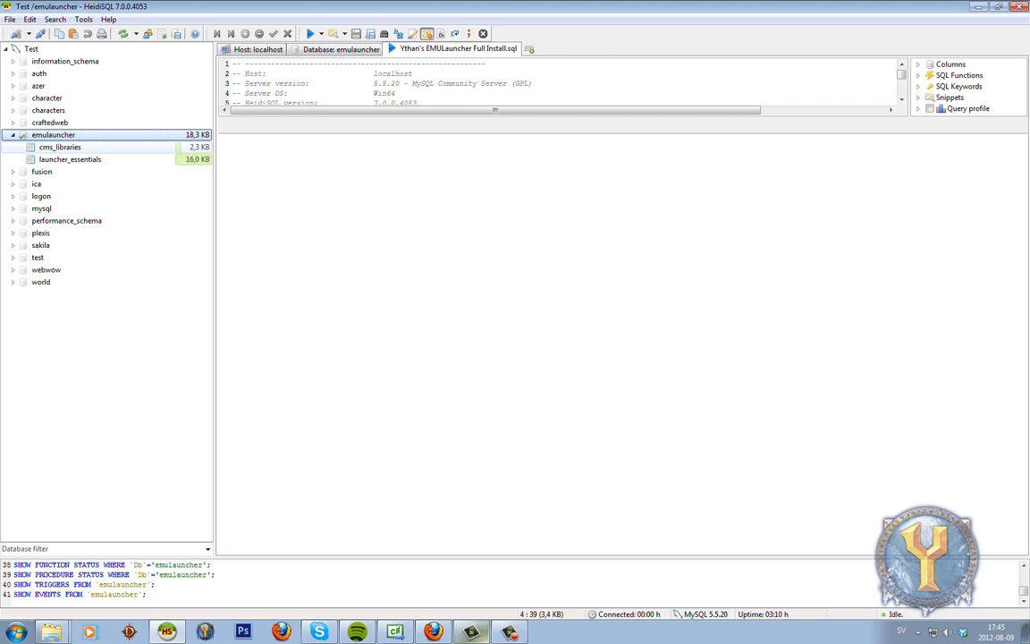
Show the cms_libraries table's data and select its 6 rows.
left_click(60, 146)
left_click(484, 49)
left_click_drag(767, 282, 221, 80)
left_click_drag(726, 223, 220, 85)
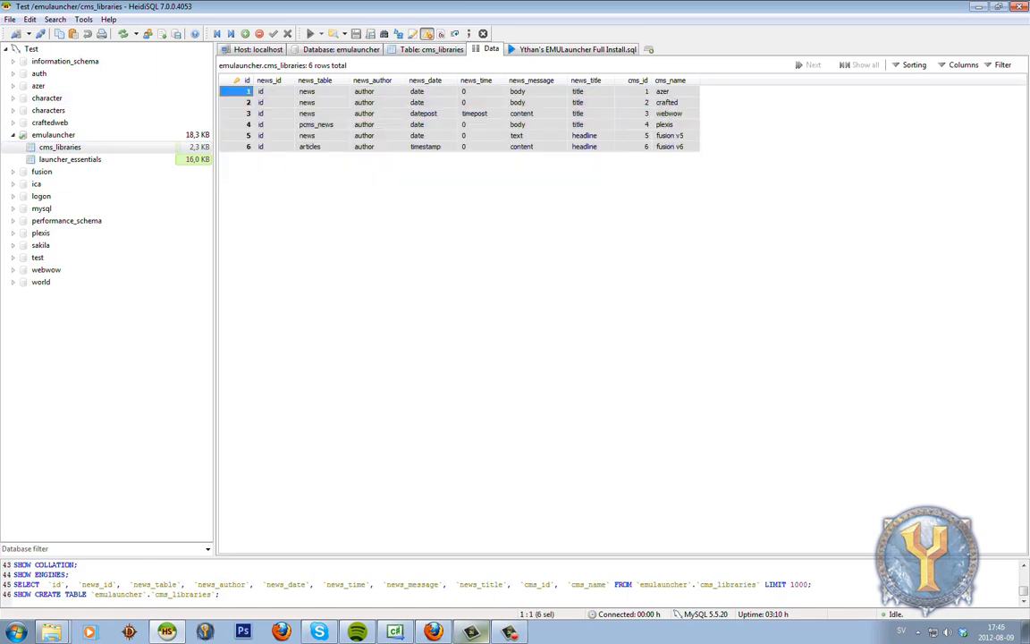
Review the cms_libraries rows, then display launcher_essentials data with version 1.0.0.0.
left_click_drag(701, 185, 226, 87)
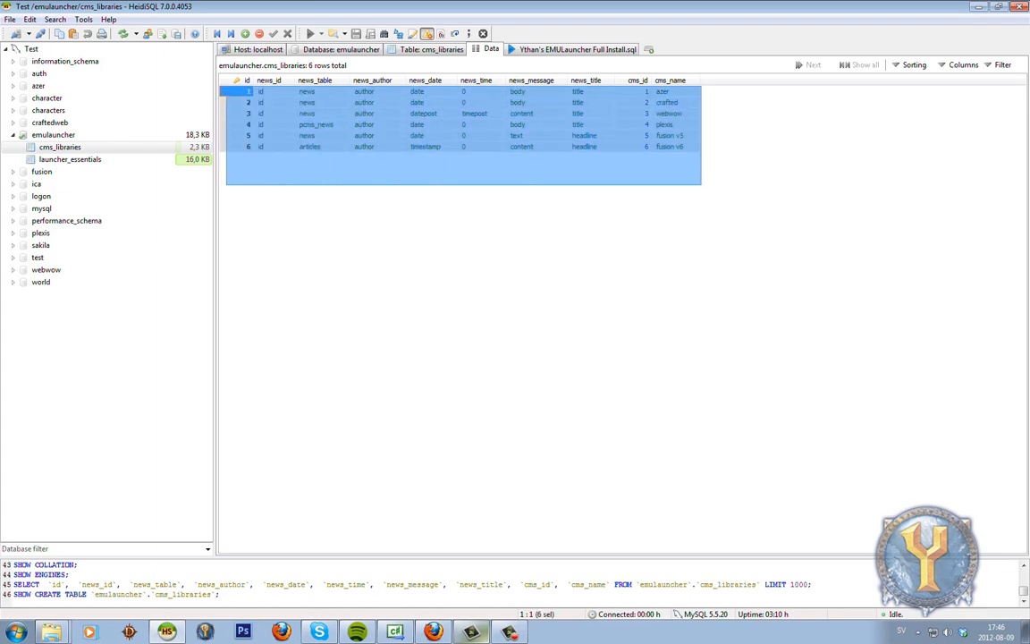
left_click_drag(225, 87, 223, 88)
left_click_drag(743, 212, 223, 89)
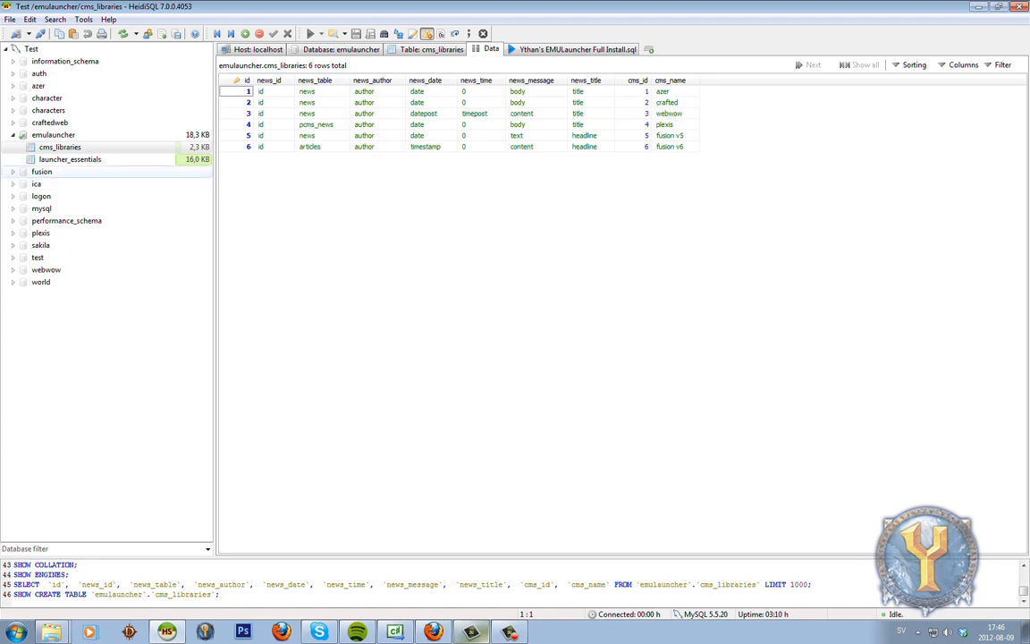
left_click(70, 159)
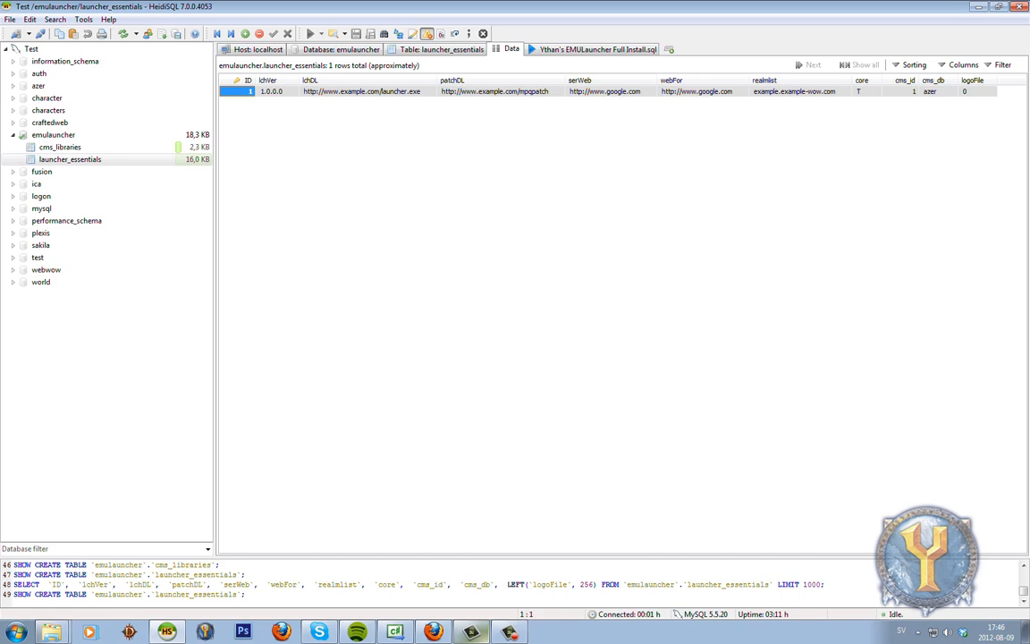
Delete the existing launcher_essentials row.
left_click(355, 92)
right_click(355, 92)
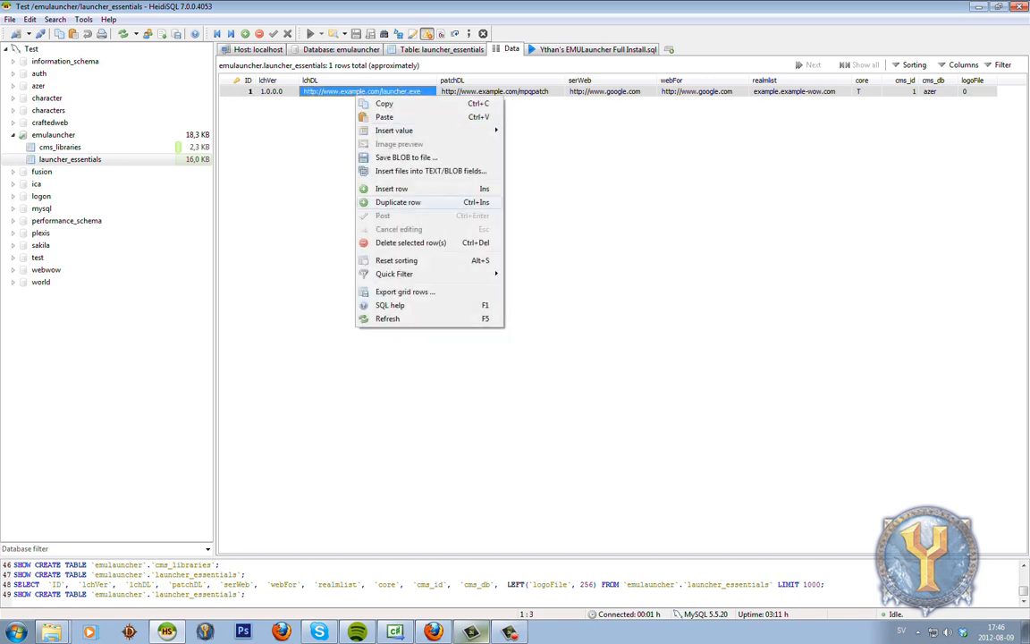
left_click(402, 242)
key("Return")
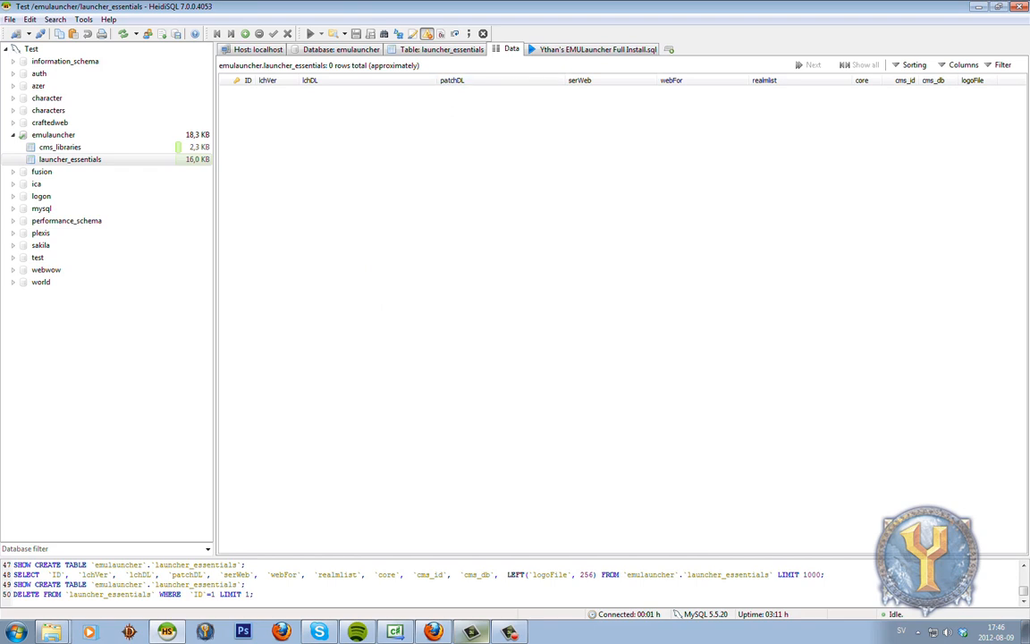
Rerun the full install script and reload the launcher_essentials data.
left_click(592, 49)
key("F9")
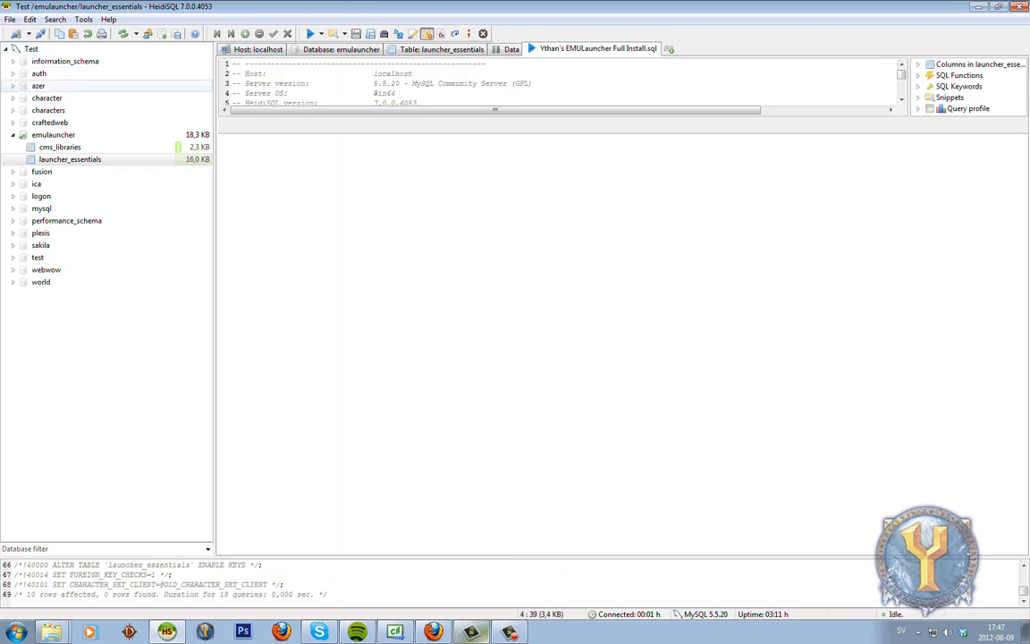
left_click(507, 49)
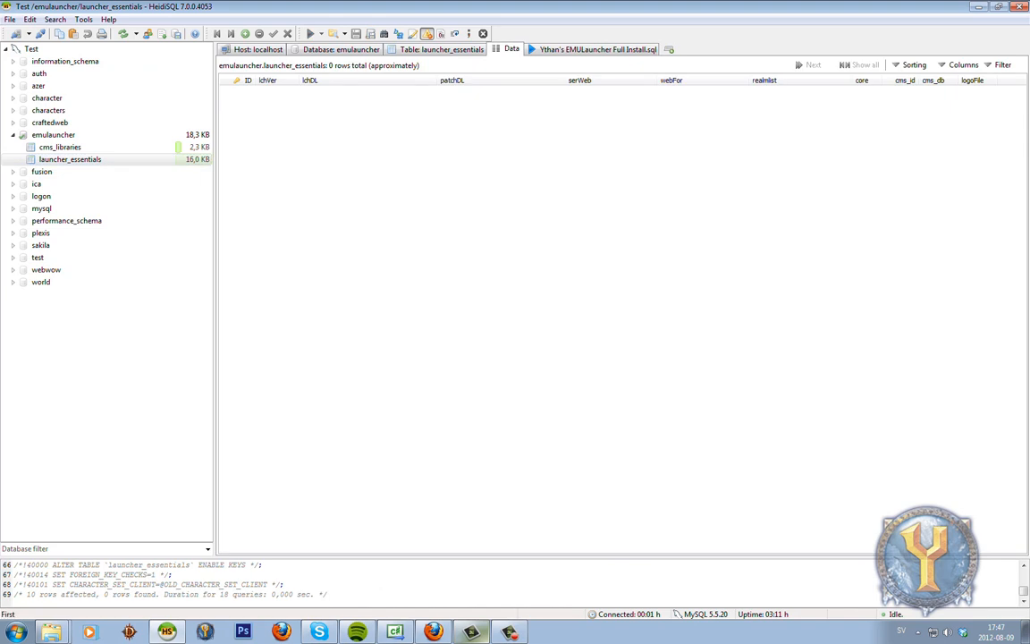
left_click(124, 34)
Duplicate the launcher row and post the copy as ID 3.
right_click(308, 92)
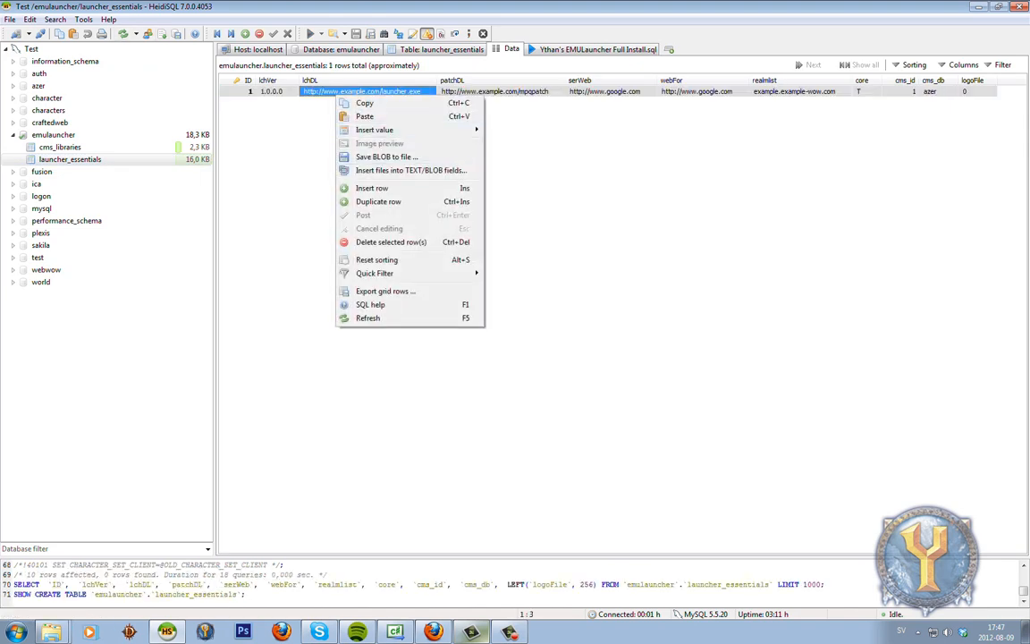
left_click(367, 183)
left_click(367, 183)
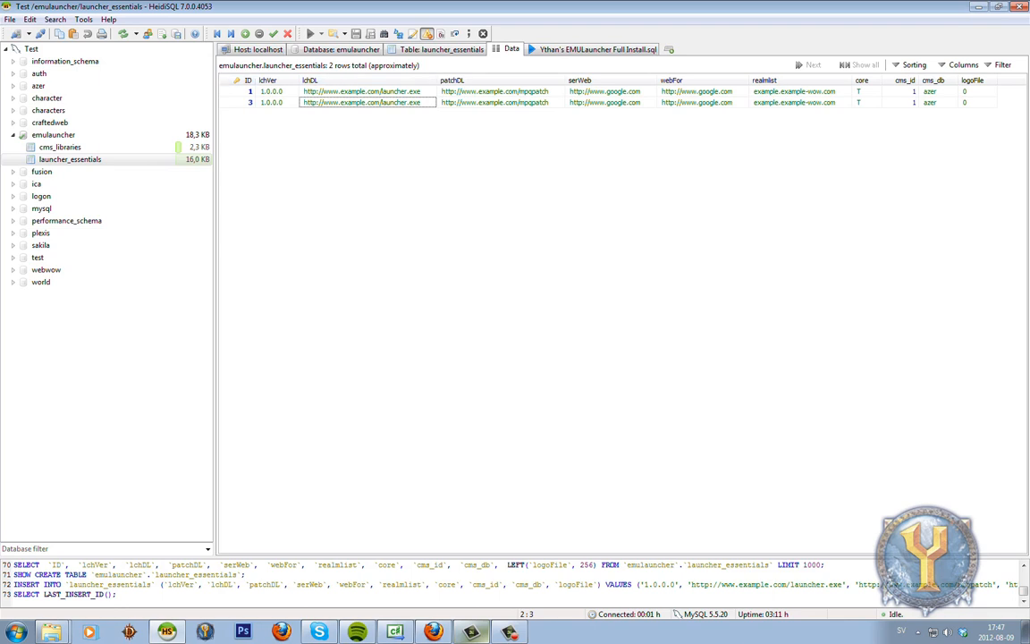
Delete the duplicate launcher_essentials row with ID 3, confirming the prompt.
left_click(367, 91)
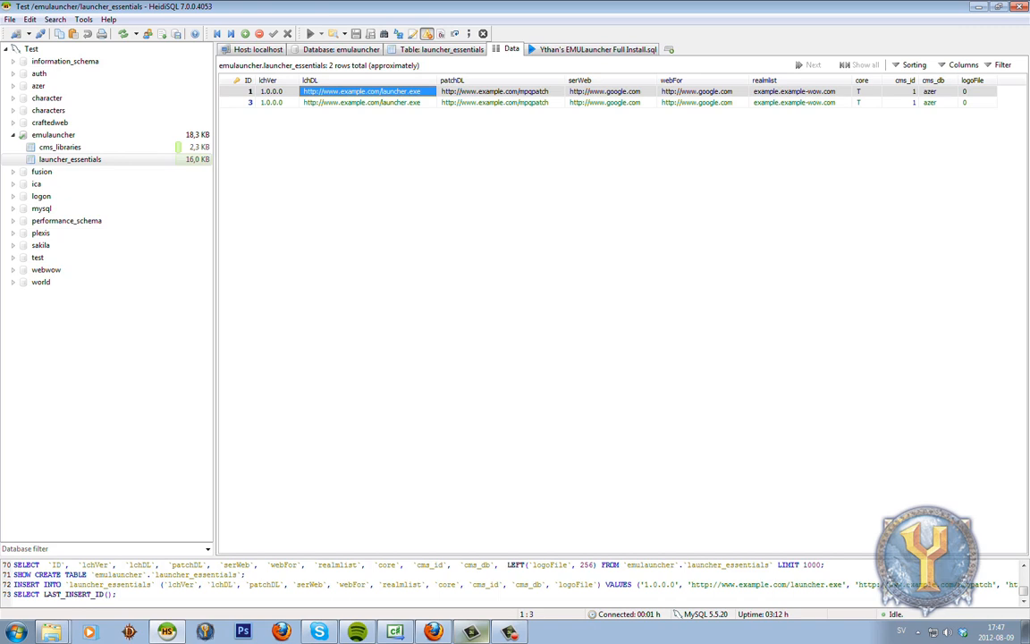
right_click(304, 101)
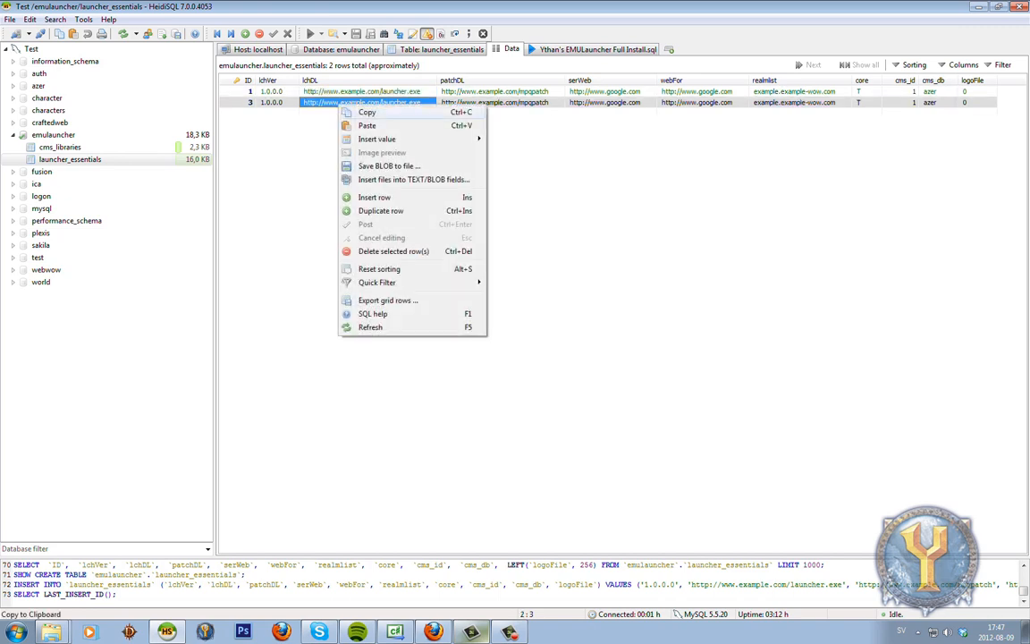
left_click(357, 227)
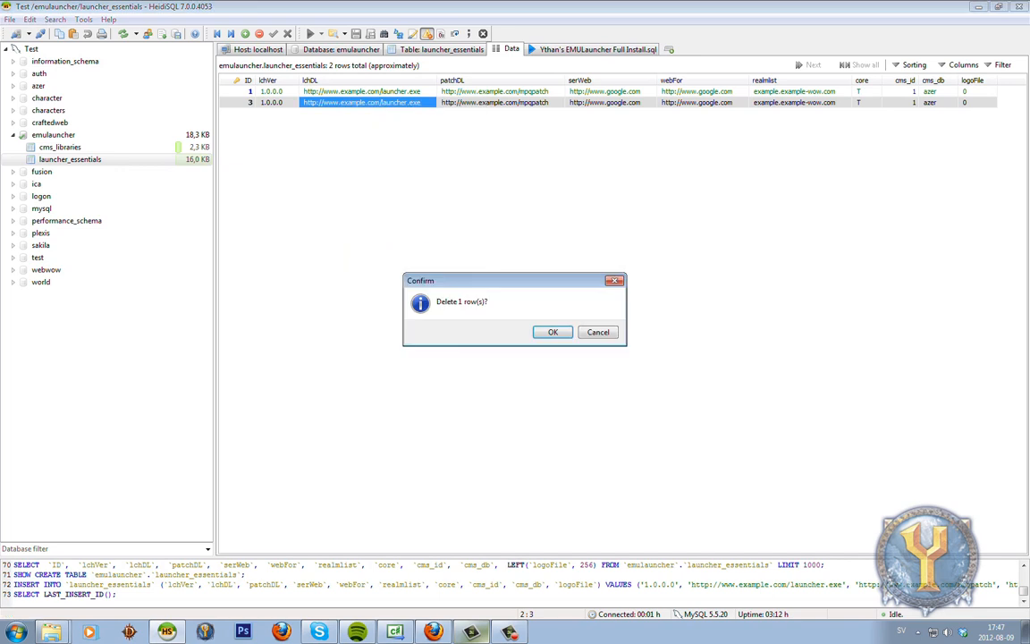
key("Return")
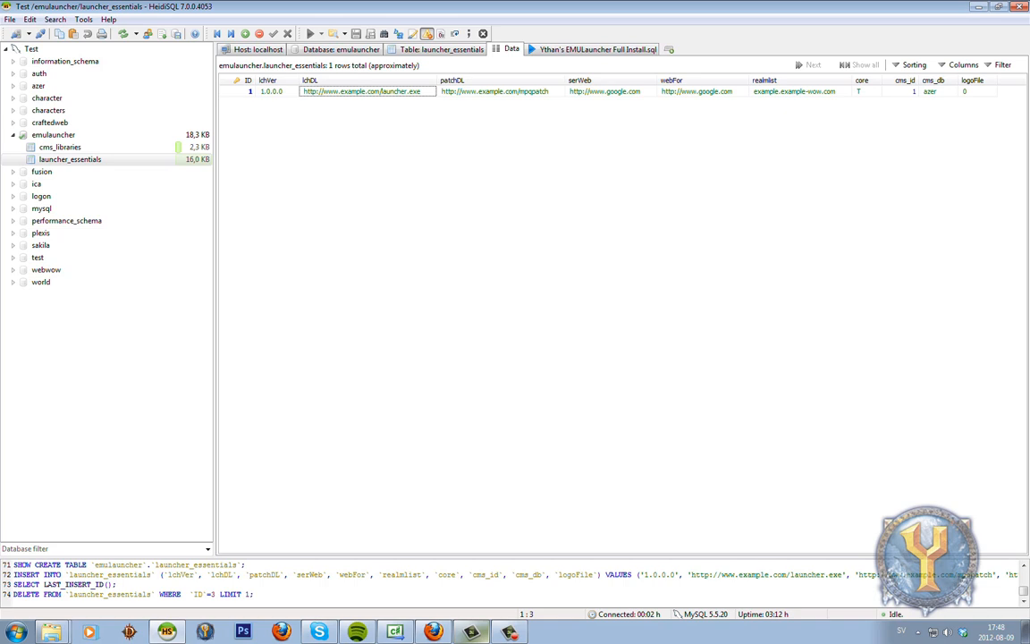
Change row 1's lchVer value to 1.1.0.0.
left_click(289, 91)
left_click(288, 91)
type("1.1.0.0")
key("Return")
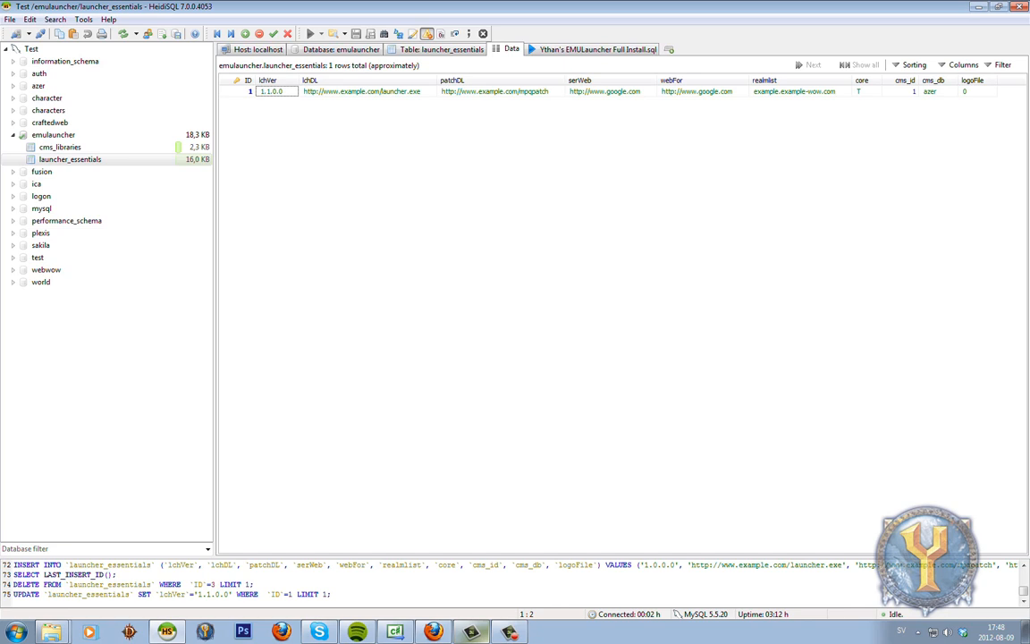
left_click(366, 91)
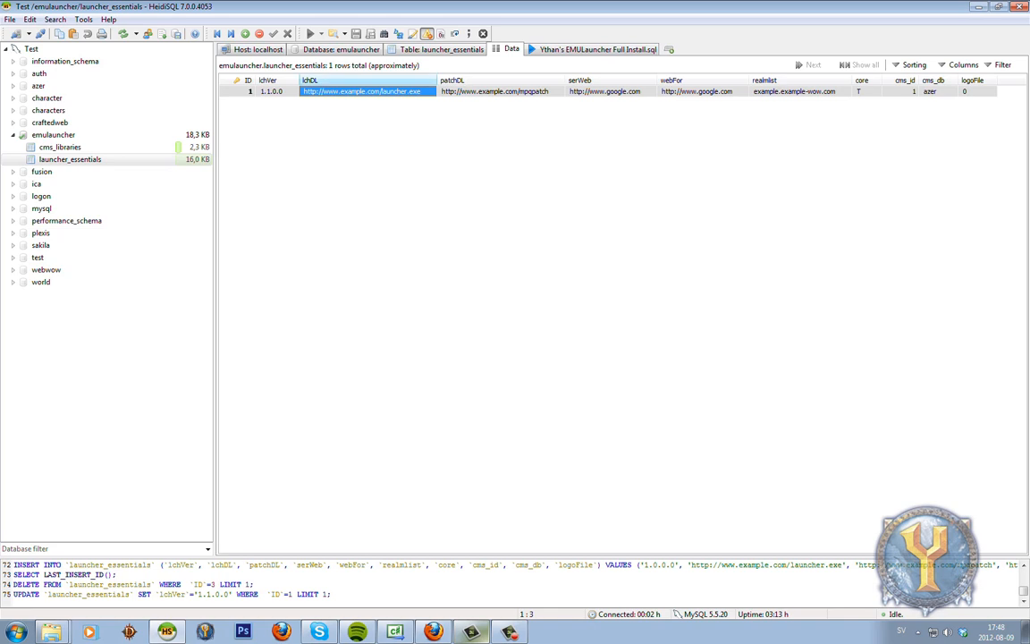
left_click(278, 91)
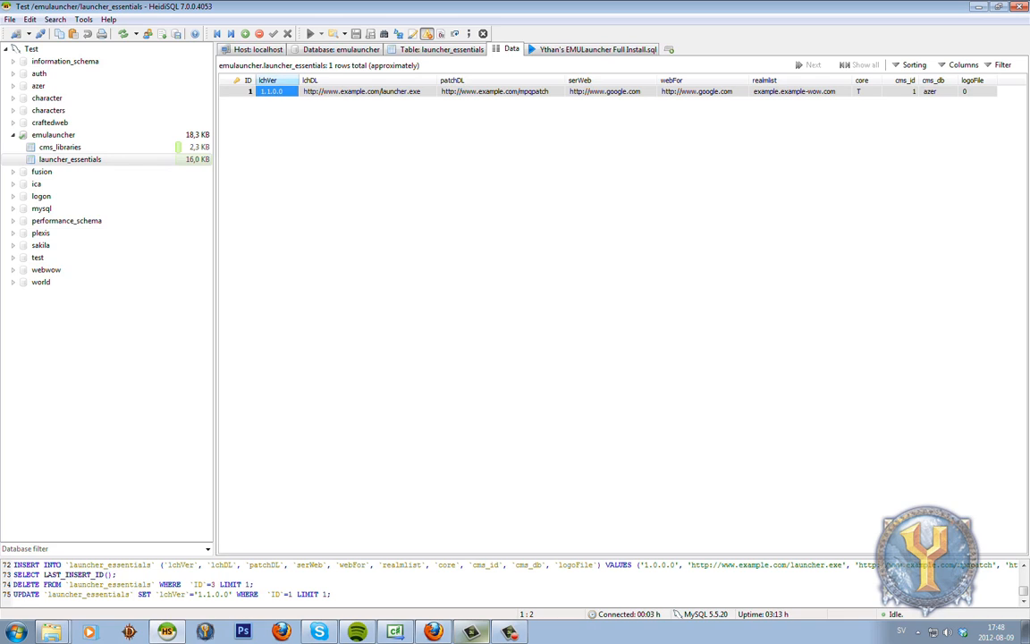
left_click(363, 92)
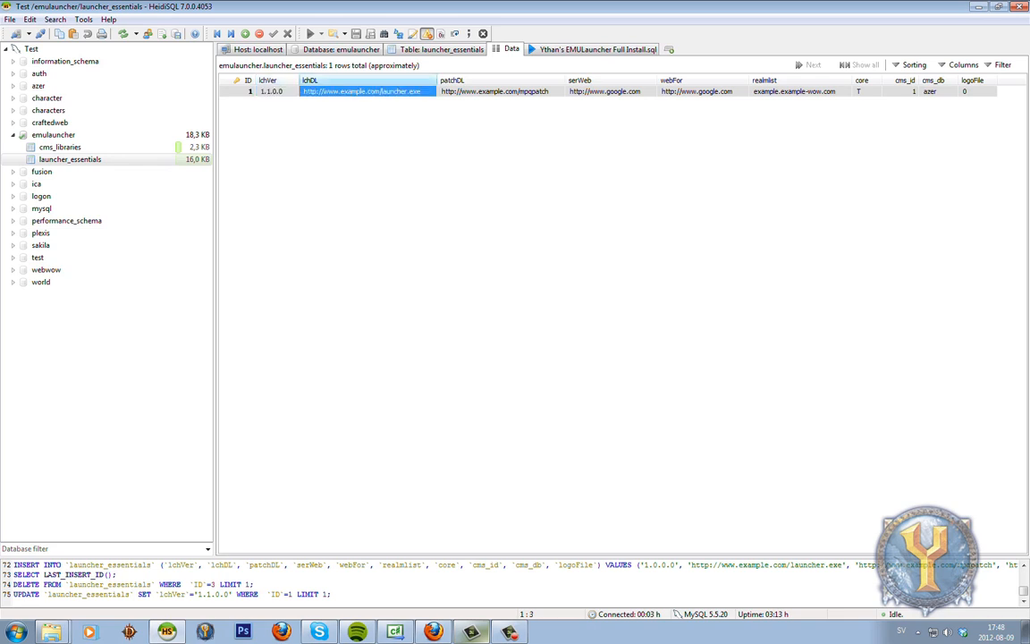
left_click(277, 91)
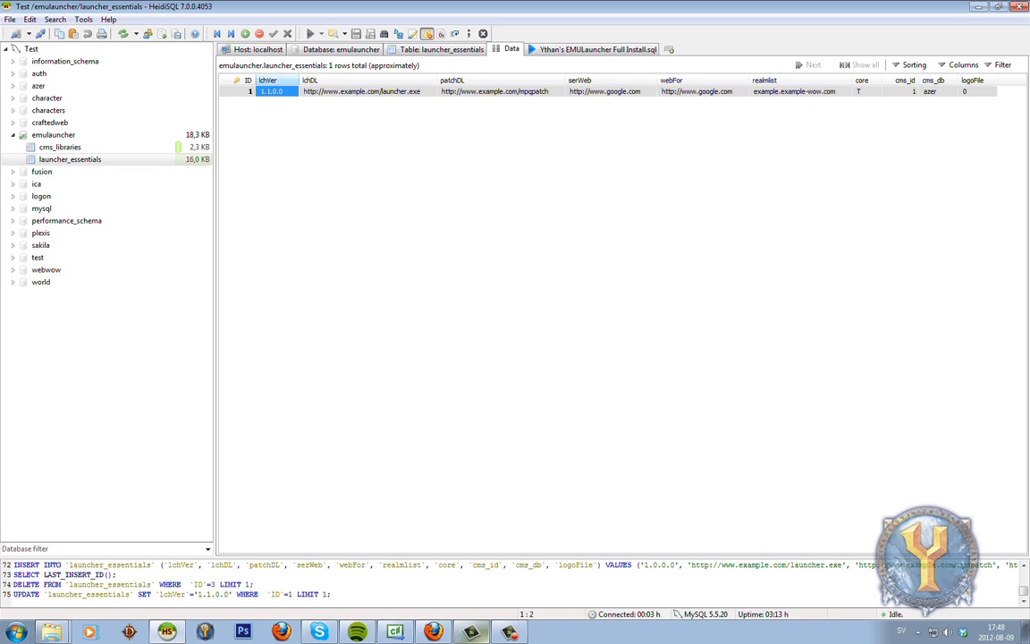
left_click(369, 91)
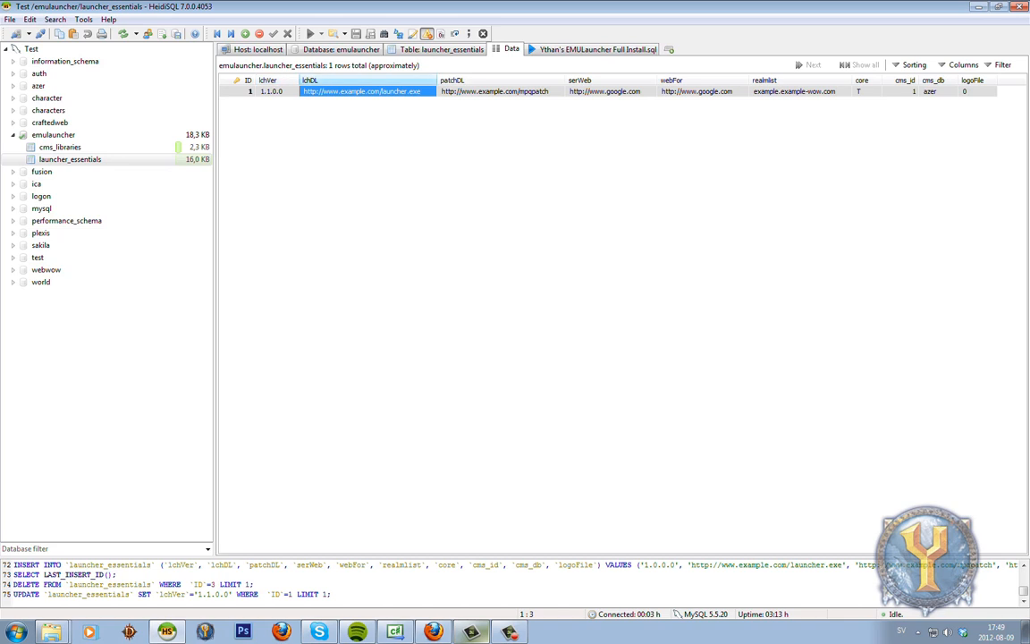
left_click(272, 91)
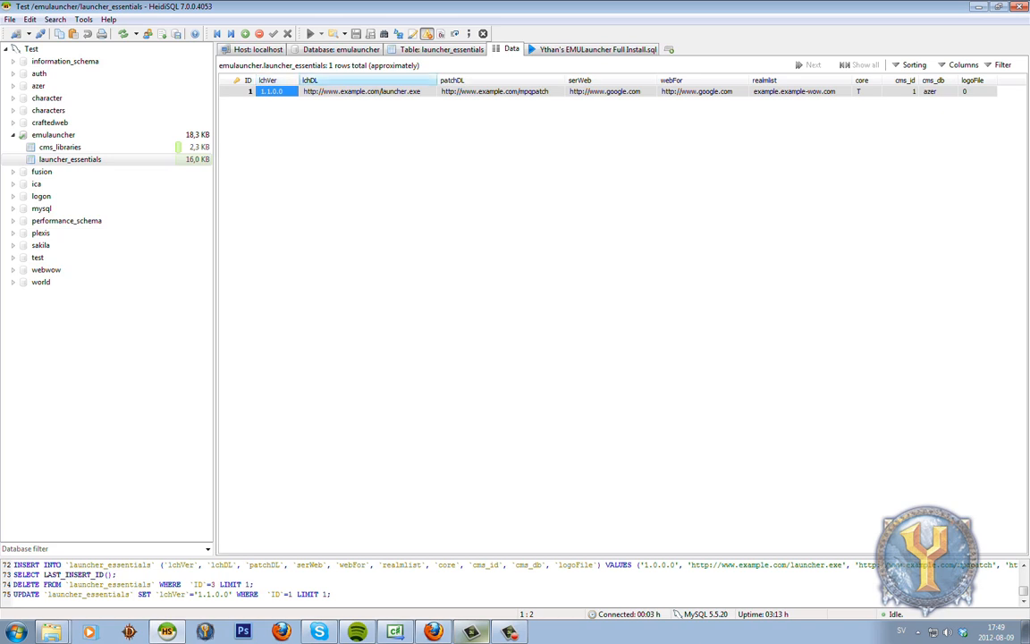
Set row 1's patchDL value to 0.
left_click(501, 91)
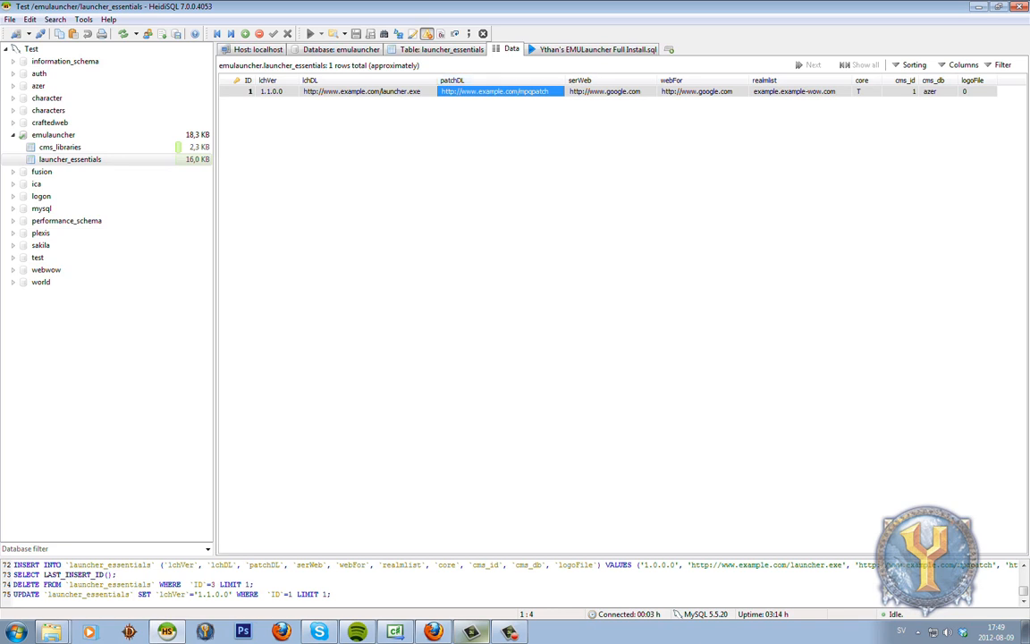
key("F2")
type("0")
key("Return")
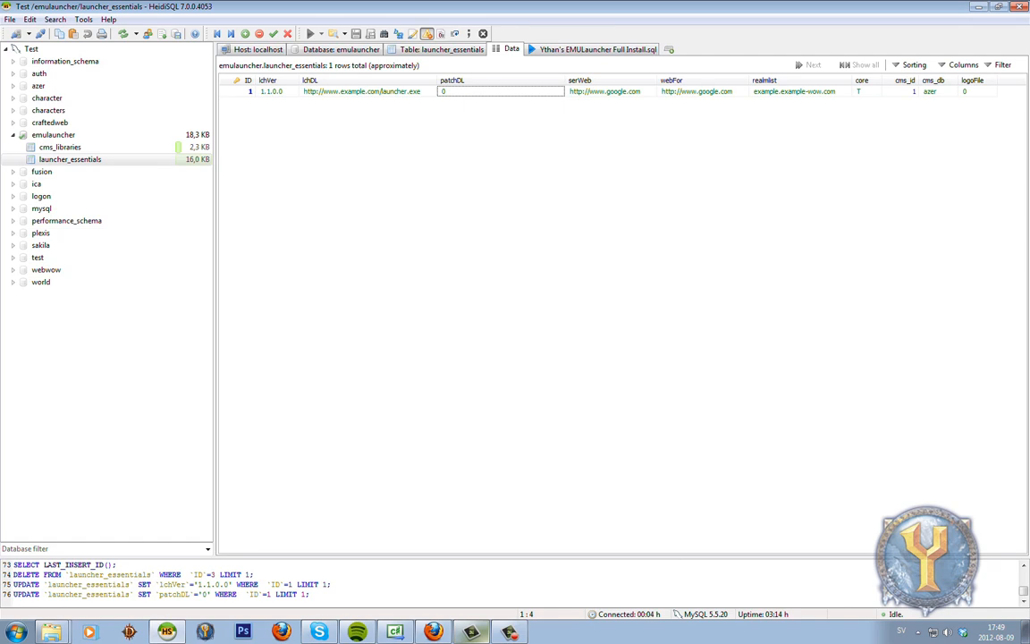
left_click(611, 91)
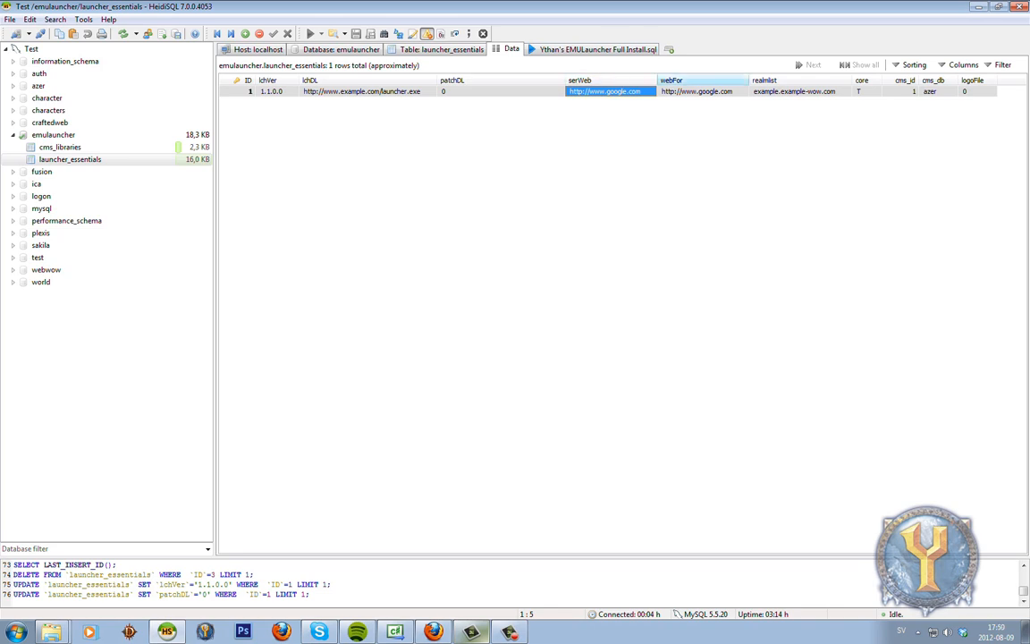
left_click(612, 117)
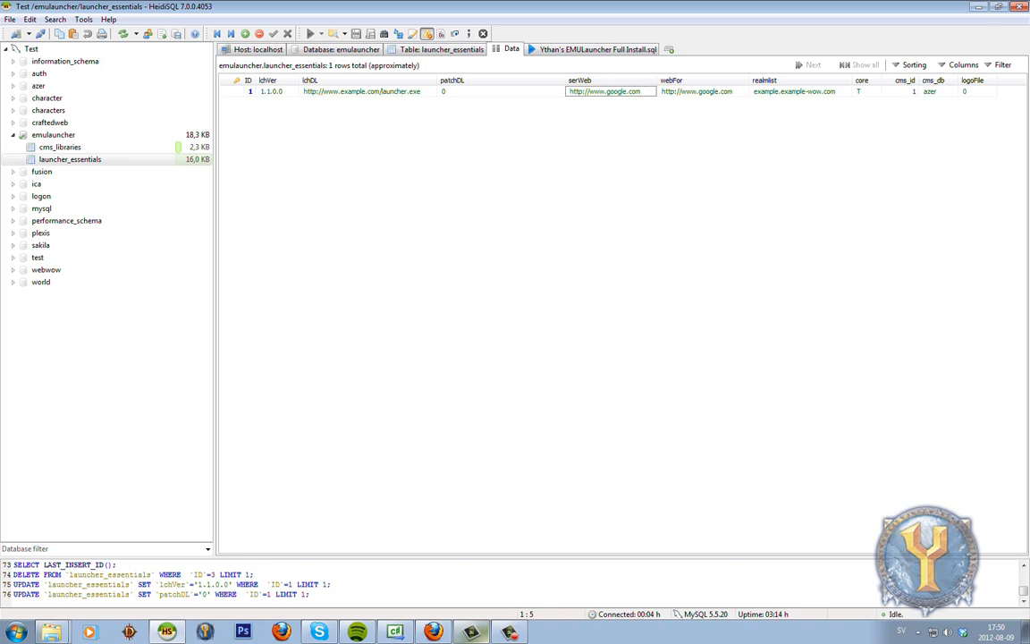
left_click(701, 91)
left_click(701, 91)
type("http:")
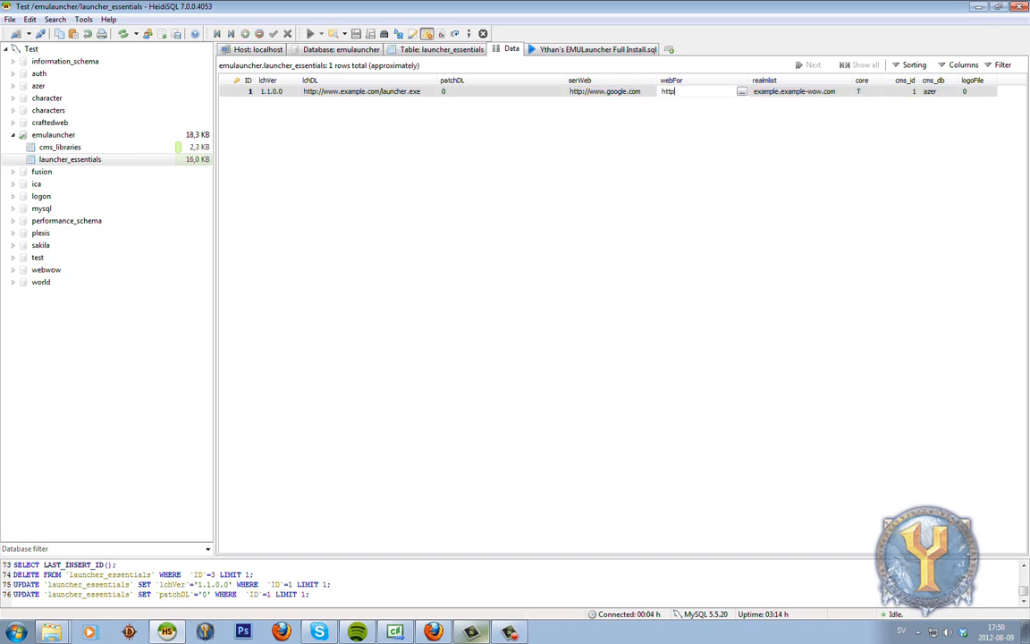
type("//www.ac-web.org/foru")
key("Return")
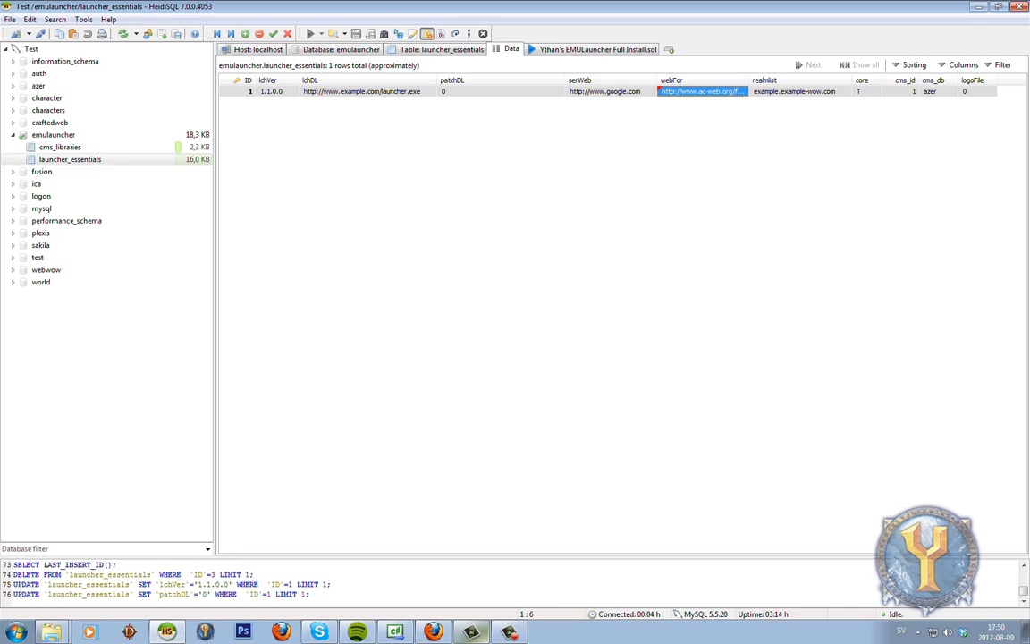
left_click(662, 197)
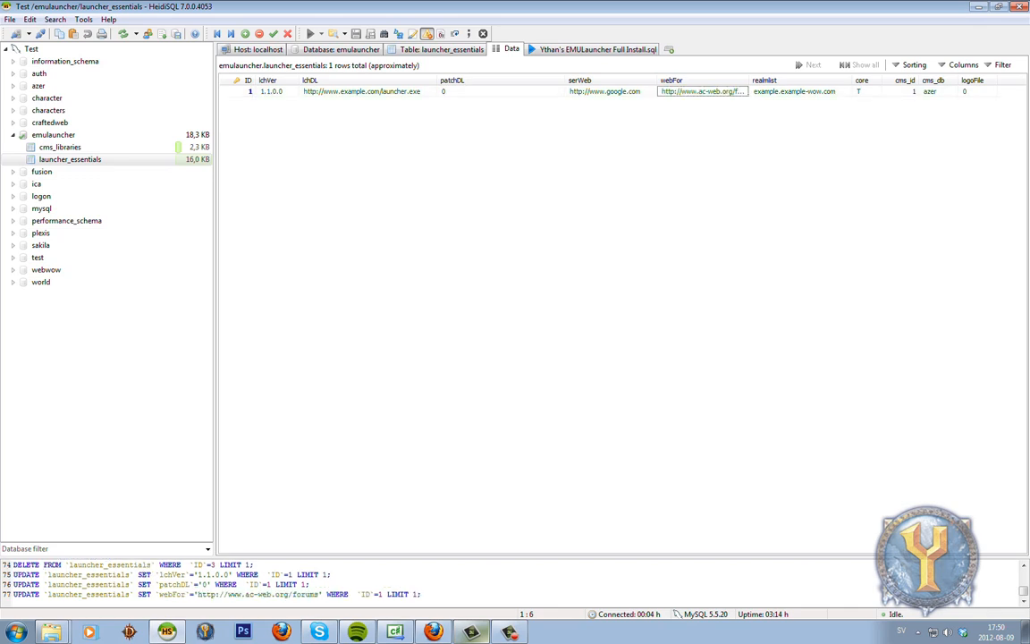
left_click(795, 91)
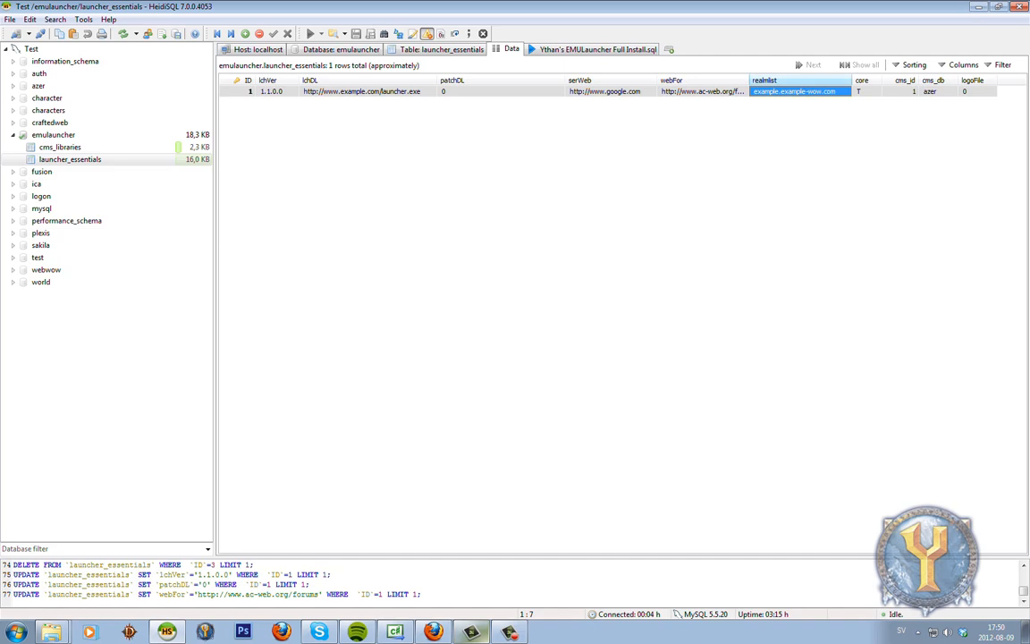
left_click(864, 92)
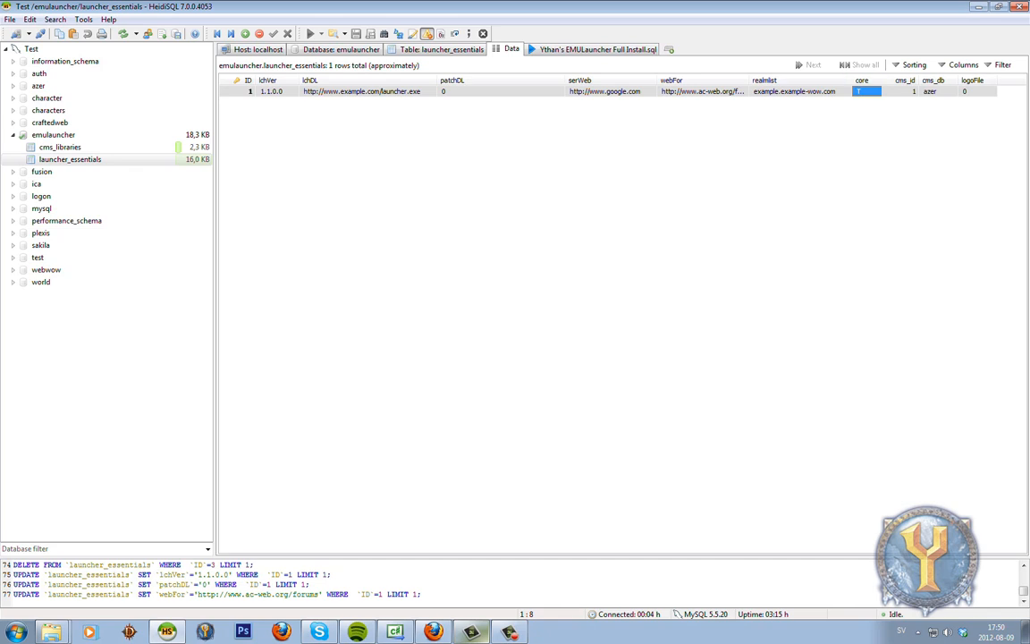
Edit row 1's core cell, changing it from A to T, and commit it.
left_click(873, 92)
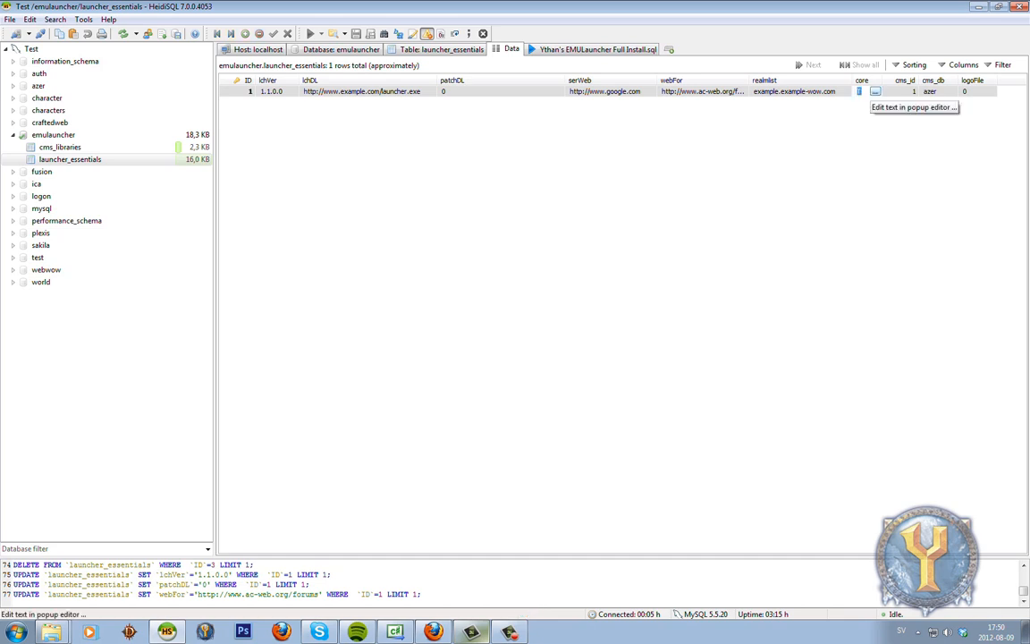
type("A")
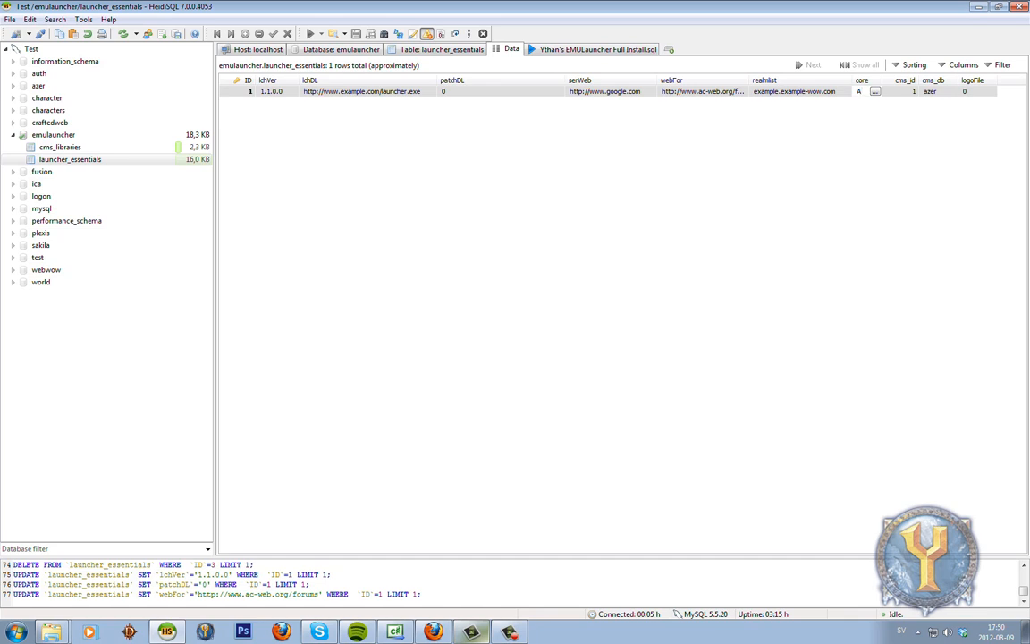
left_click(875, 91)
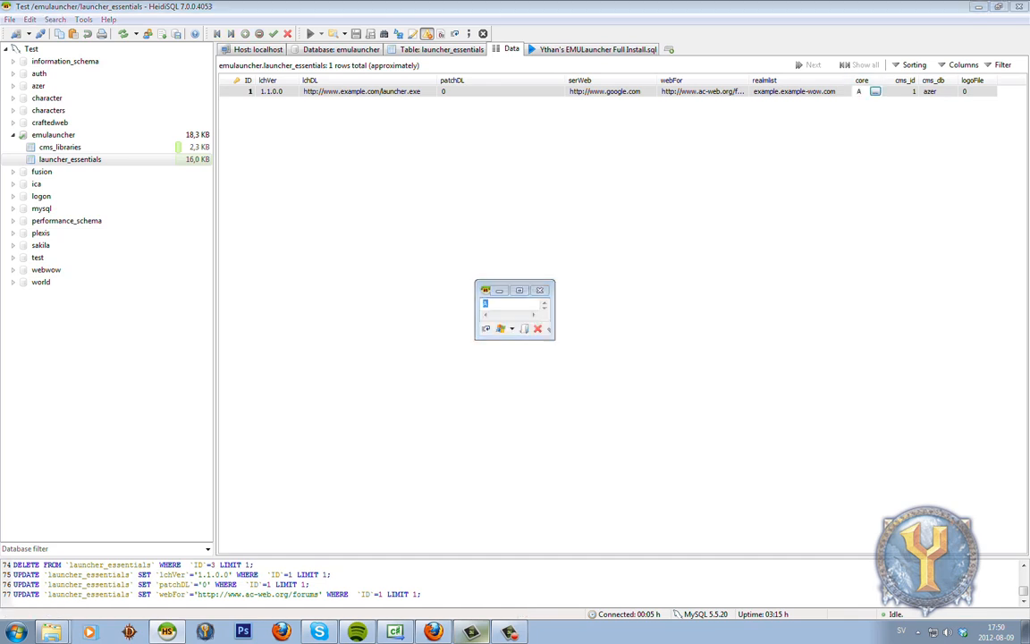
key("Escape")
double_click(875, 91)
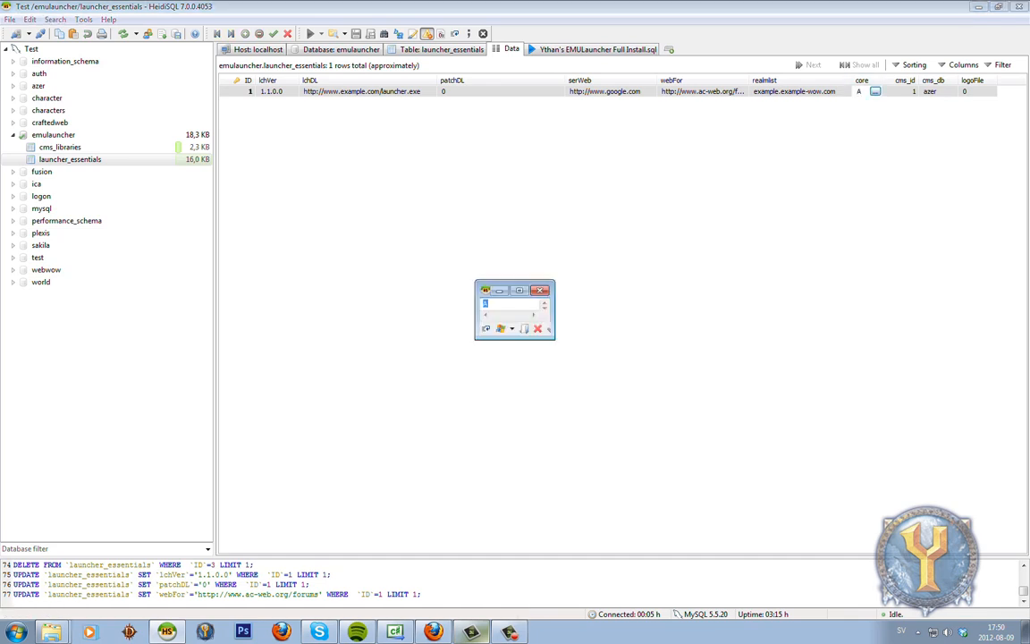
key("Escape")
type("0")
key("Return")
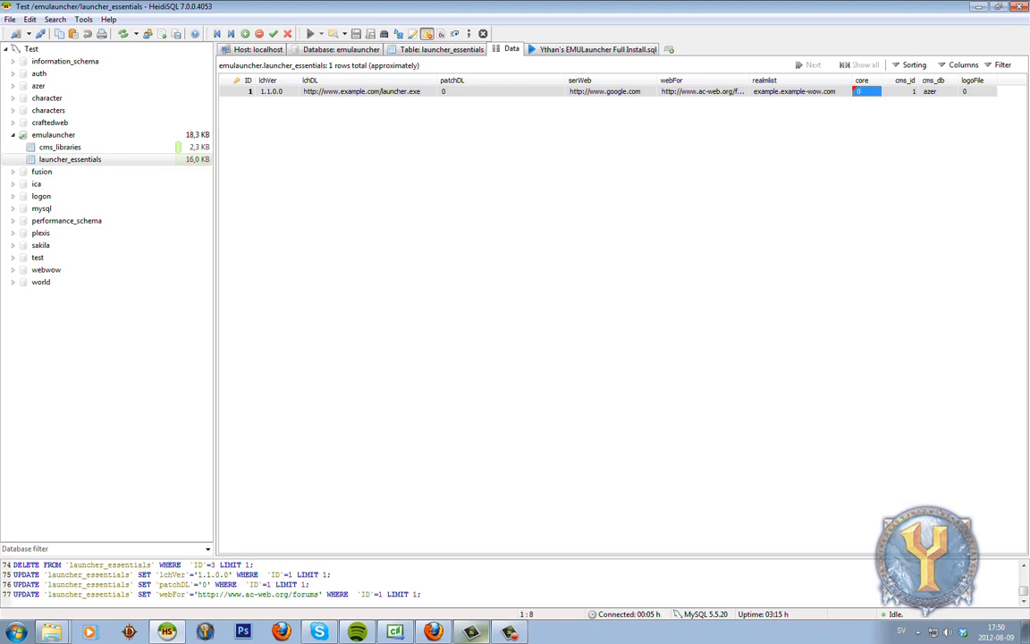
left_click(866, 91)
type("1")
left_click(900, 91)
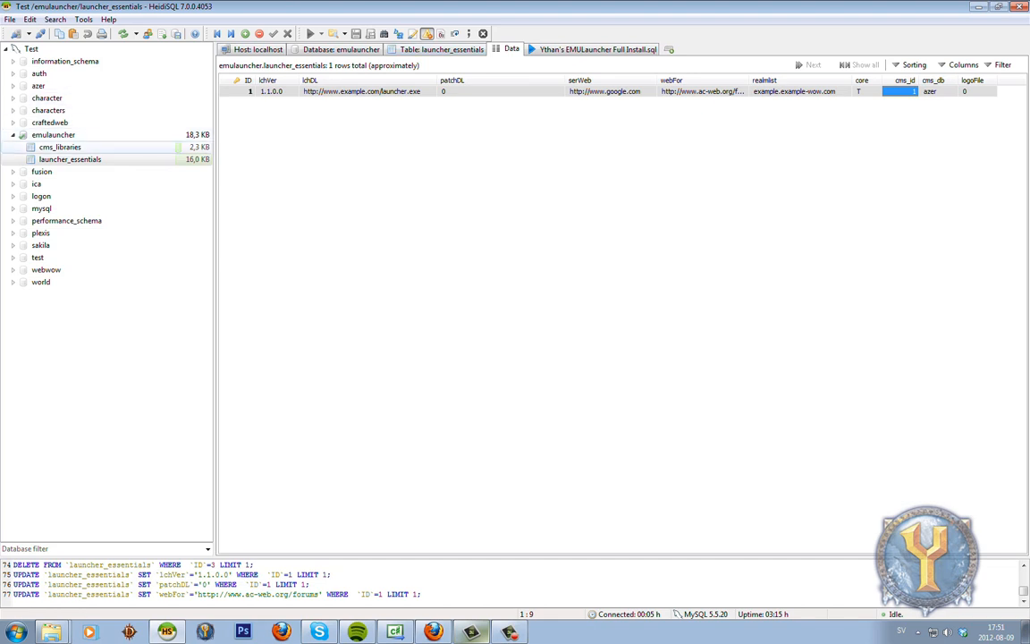
left_click(60, 148)
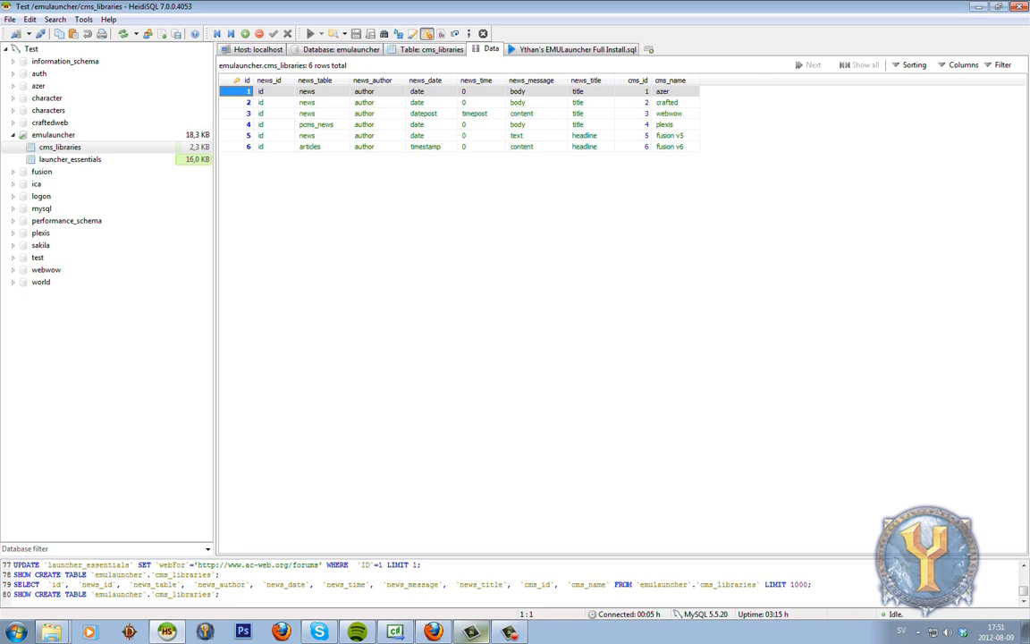
left_click_drag(716, 237, 220, 85)
left_click(447, 268)
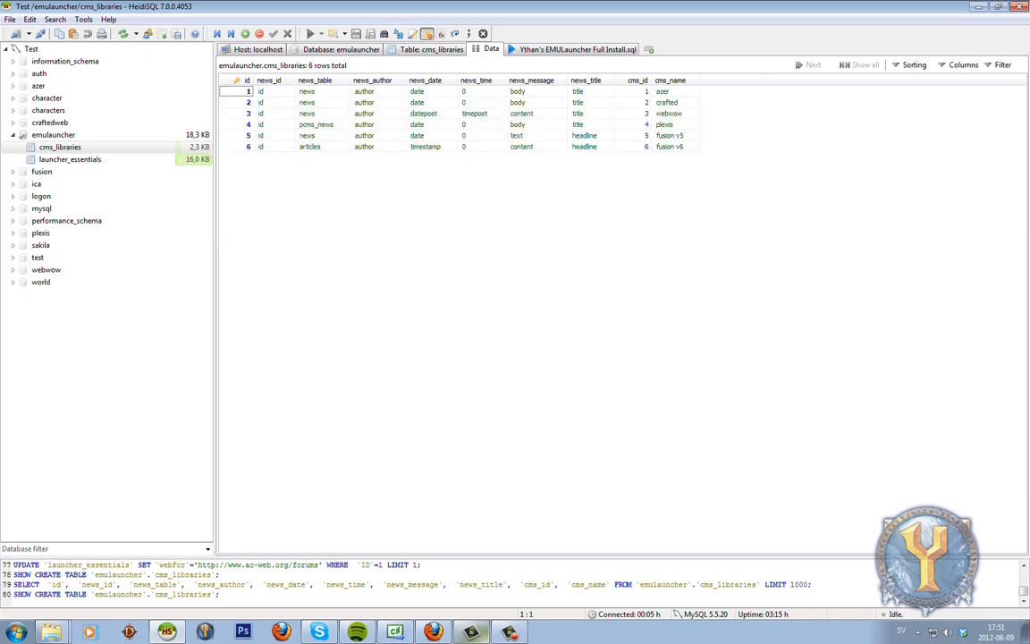
left_click(241, 91)
left_click(241, 103)
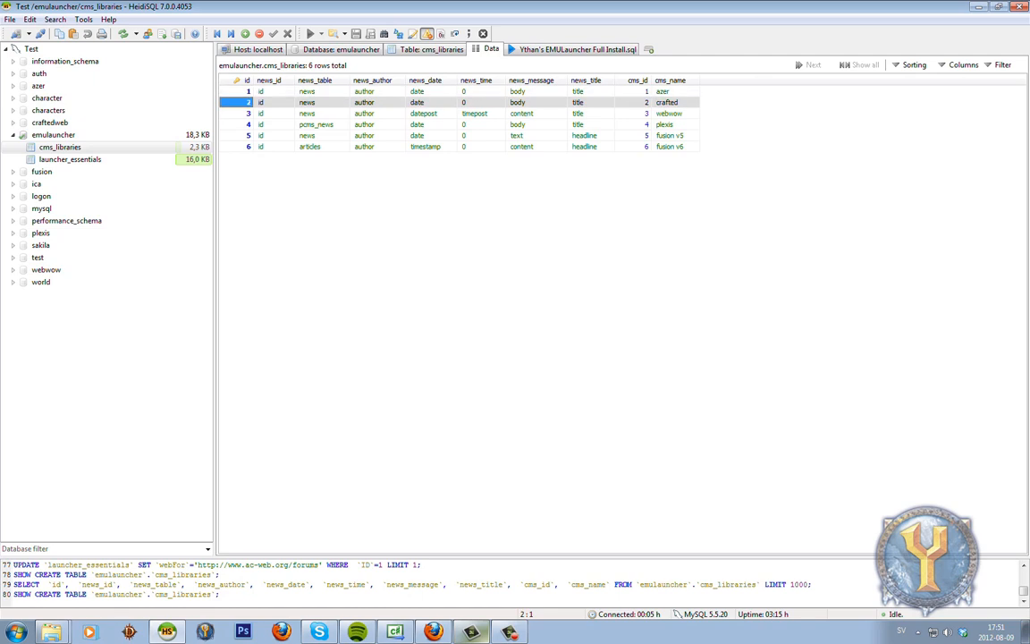
left_click(674, 91)
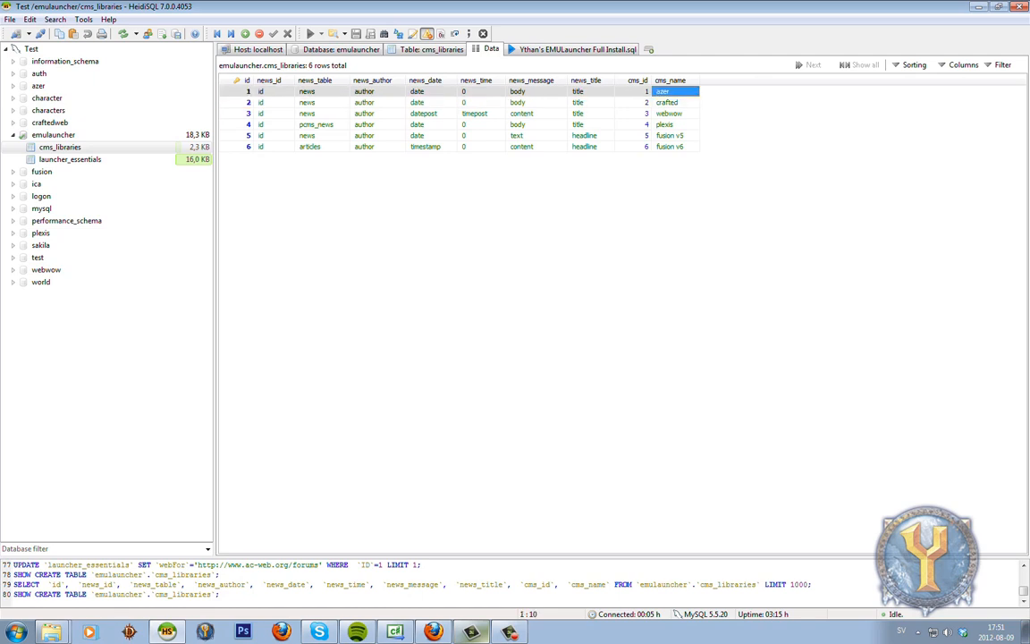
left_click(238, 91)
left_click(673, 80)
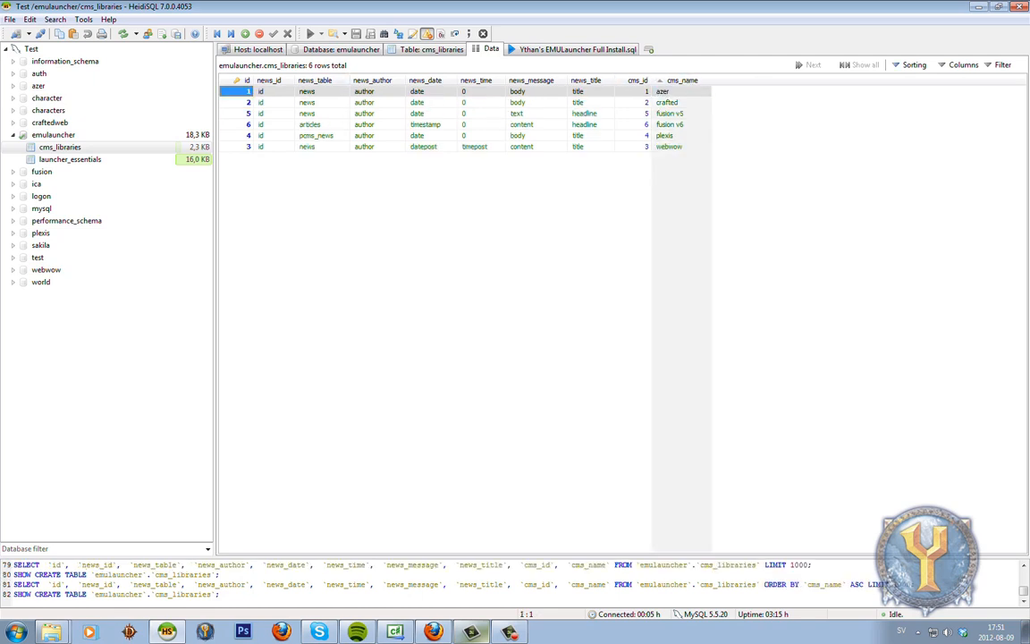
left_click(242, 102)
left_click(674, 103)
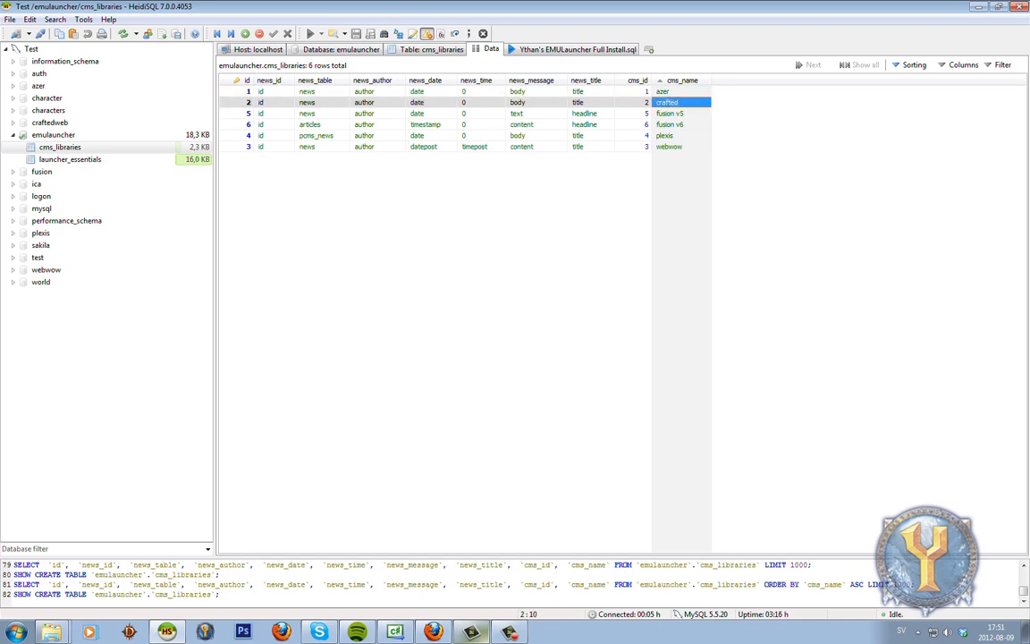
left_click(243, 81)
left_click(244, 80)
left_click(244, 81)
left_click(243, 81)
left_click(244, 80)
left_click(244, 80)
left_click(295, 197)
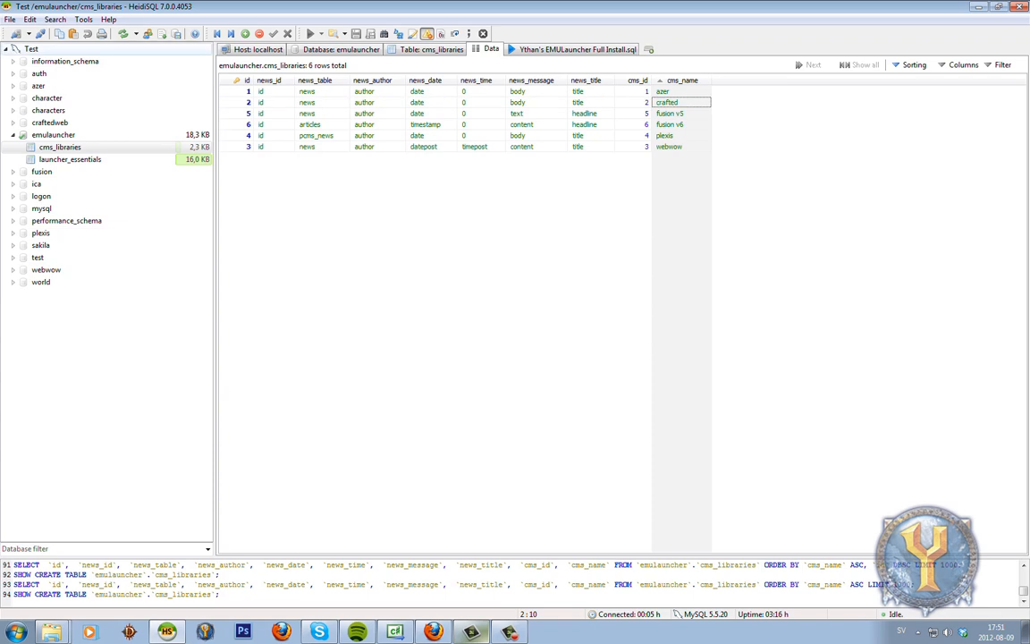
left_click(123, 34)
left_click(295, 197)
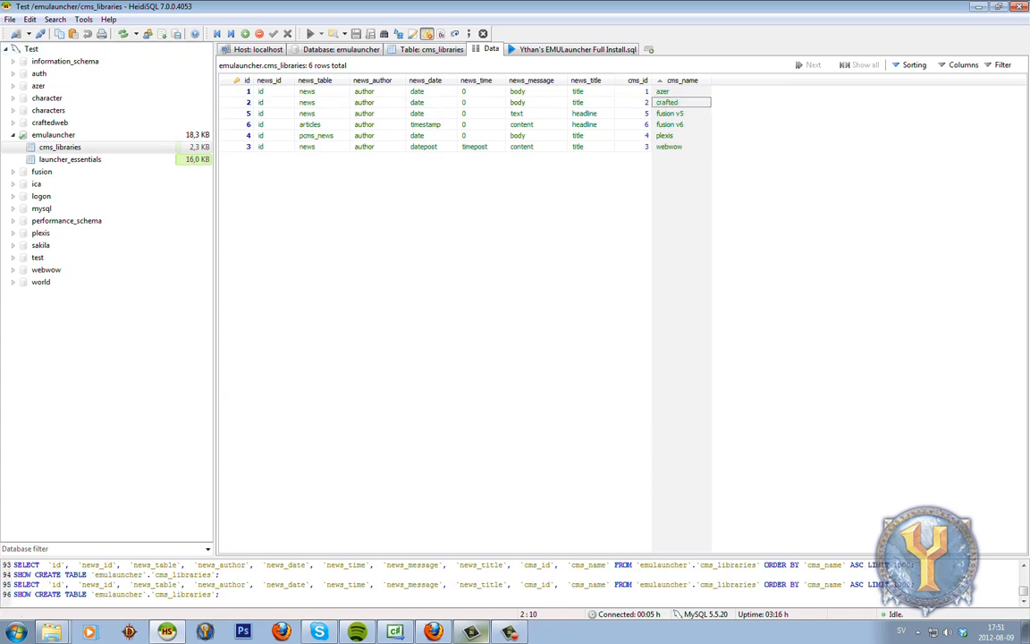
left_click(682, 81)
left_click(683, 81)
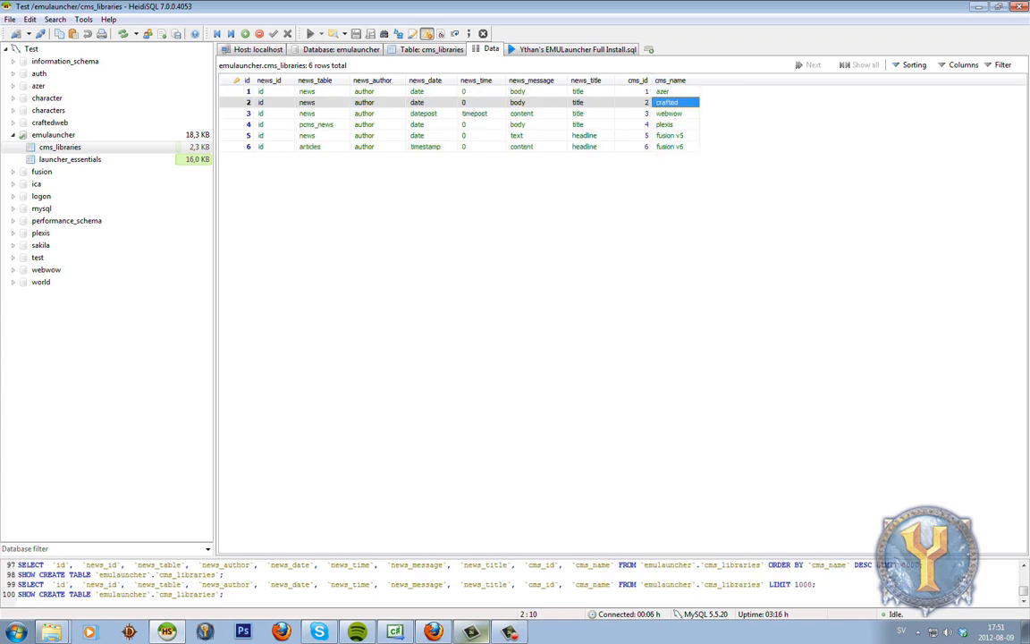
left_click(677, 136)
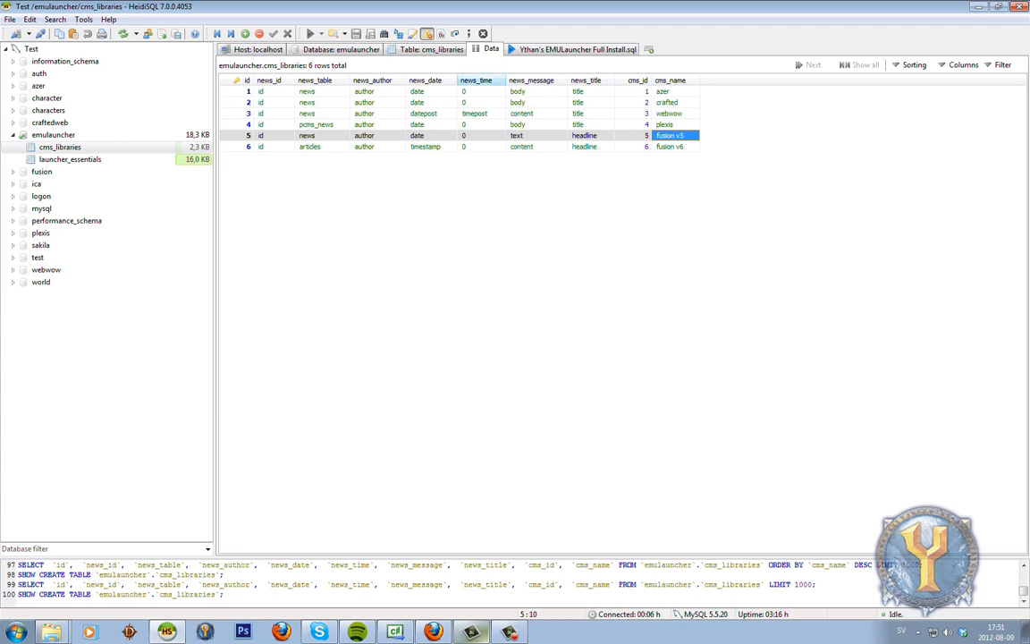
left_click(70, 159)
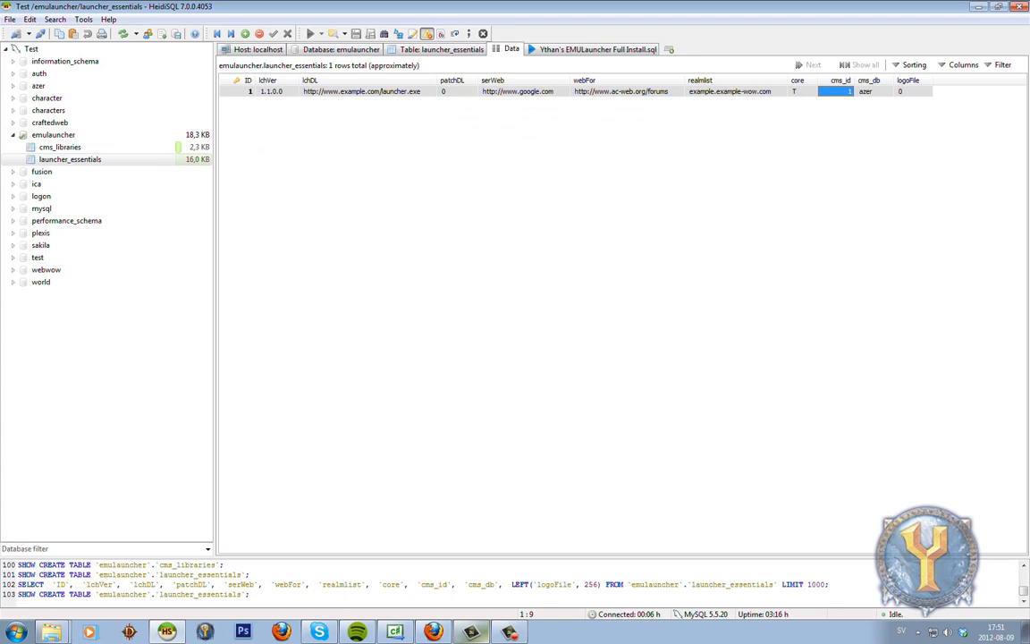
left_click(873, 91)
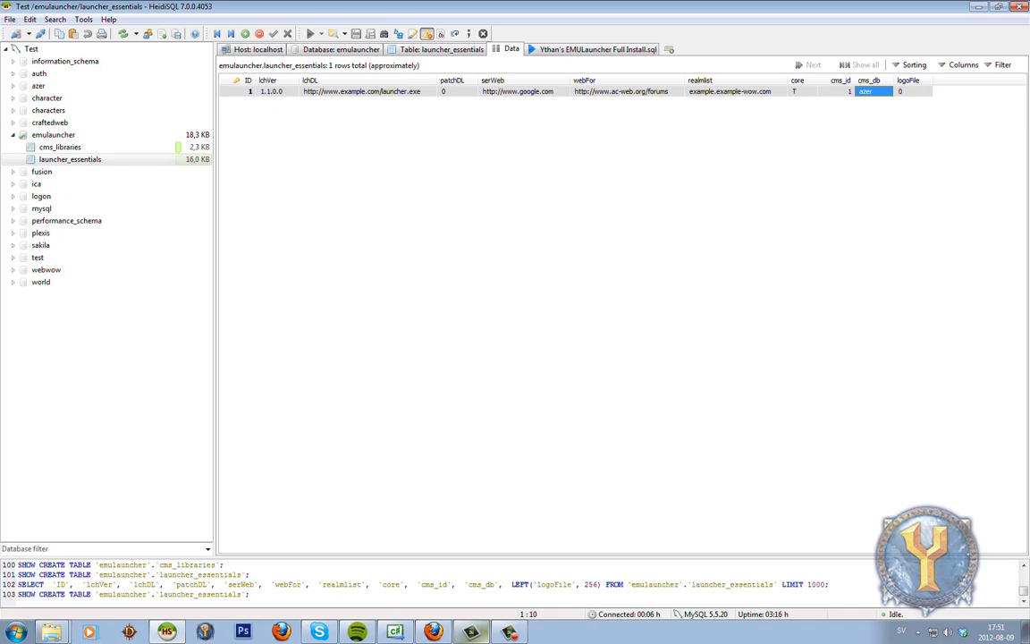
left_click(39, 86)
left_click(12, 86)
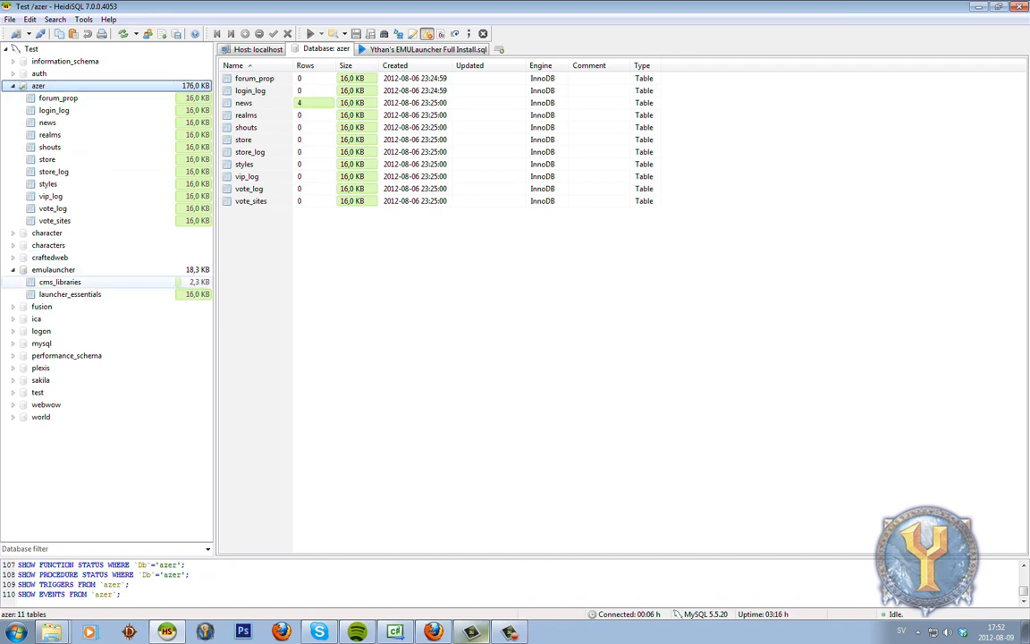
left_click(60, 282)
left_click(491, 49)
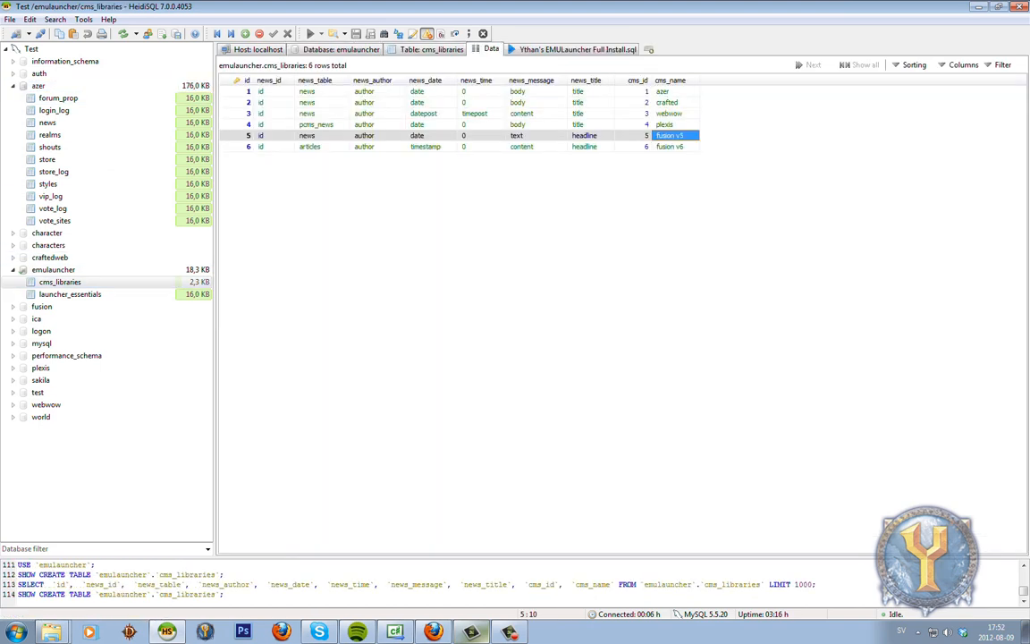
left_click(52, 269)
left_click(70, 294)
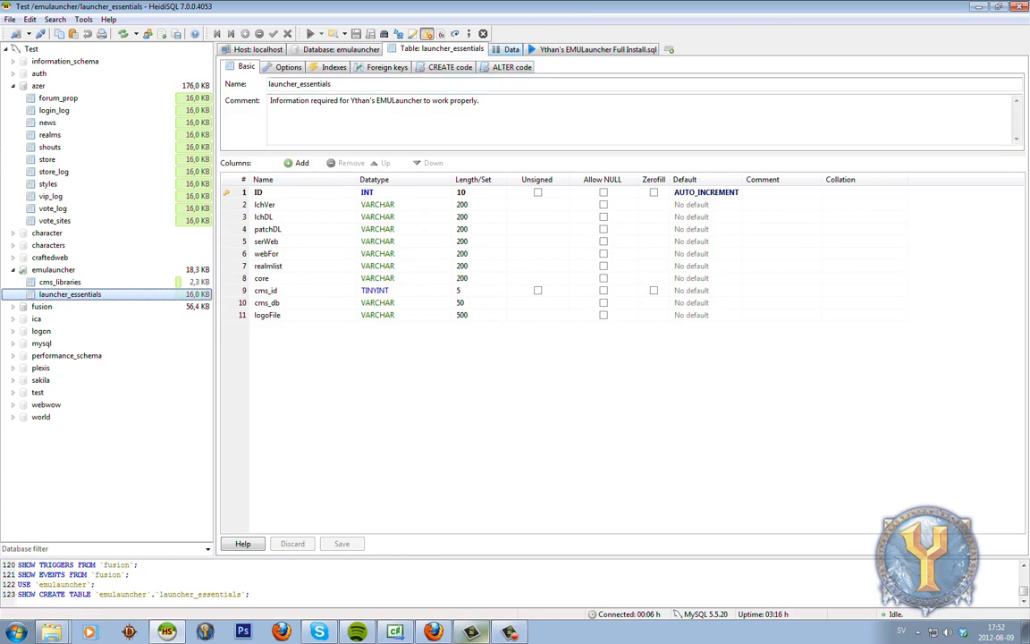
left_click(508, 49)
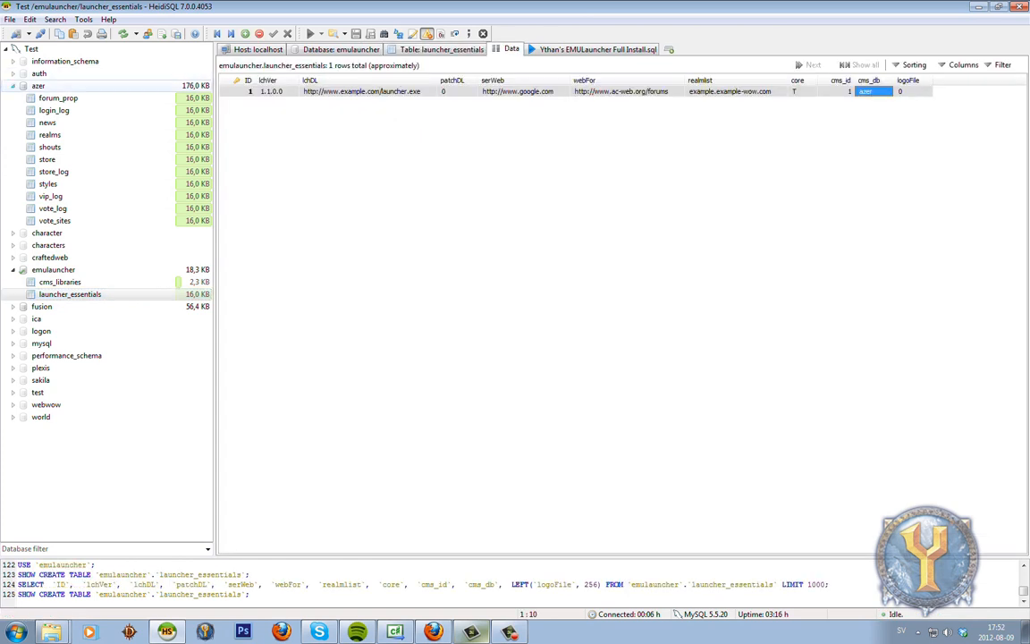
left_click(12, 86)
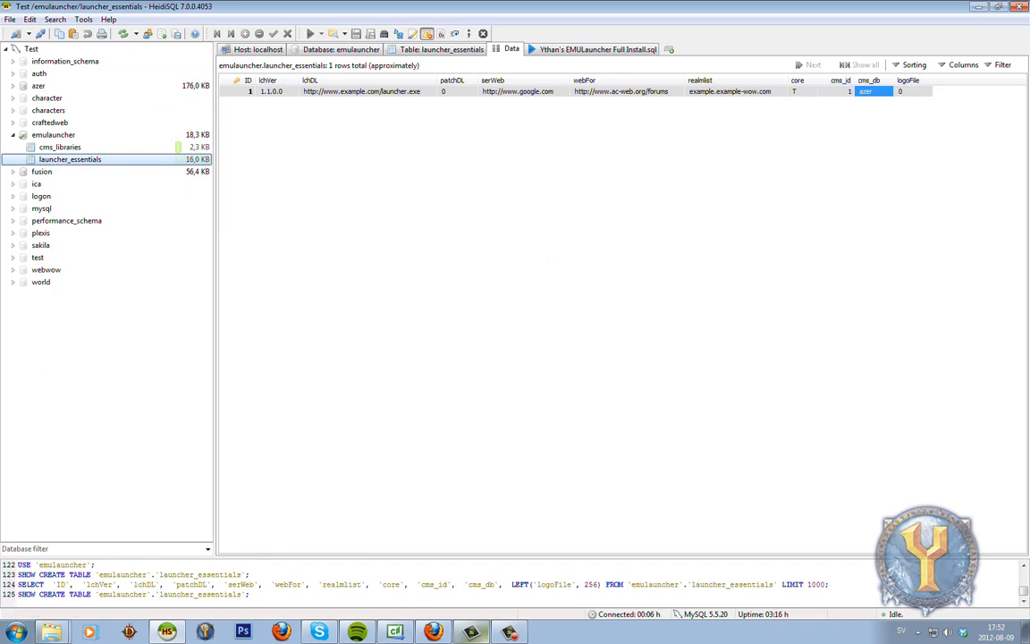
left_click(913, 92)
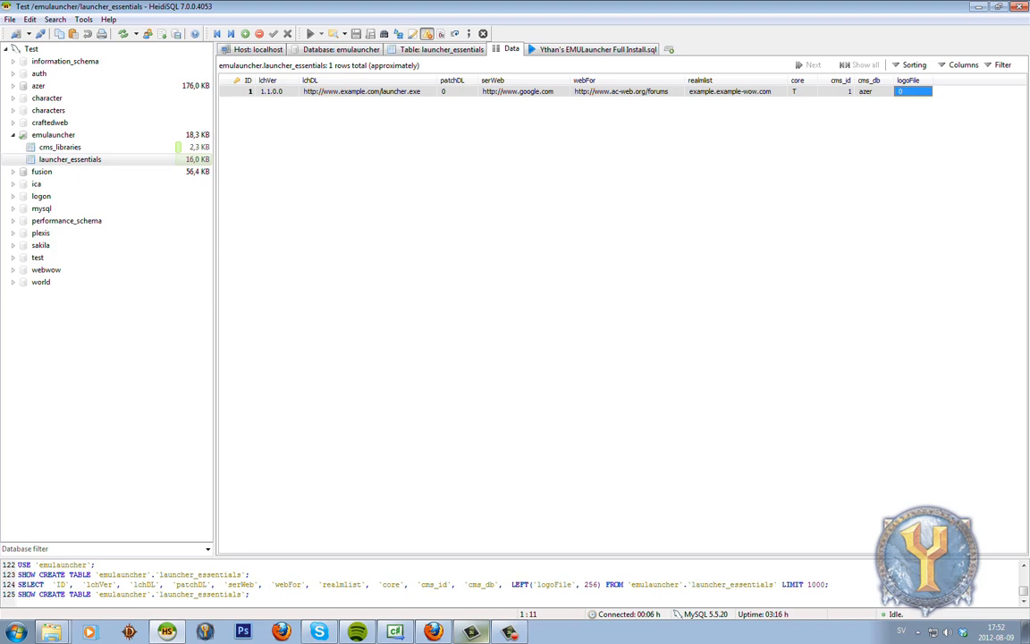
Set row 1's logoFile to logo.png and browse to The Launcher's Files folder in Explorer.
left_click(911, 92)
type("logo.png")
key("Return")
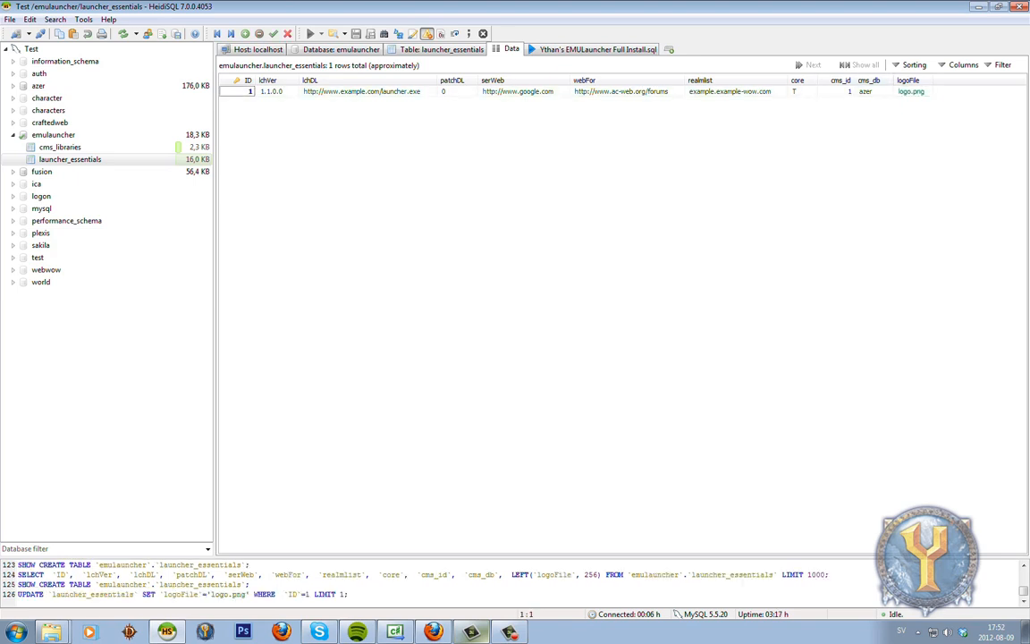
left_click(52, 632)
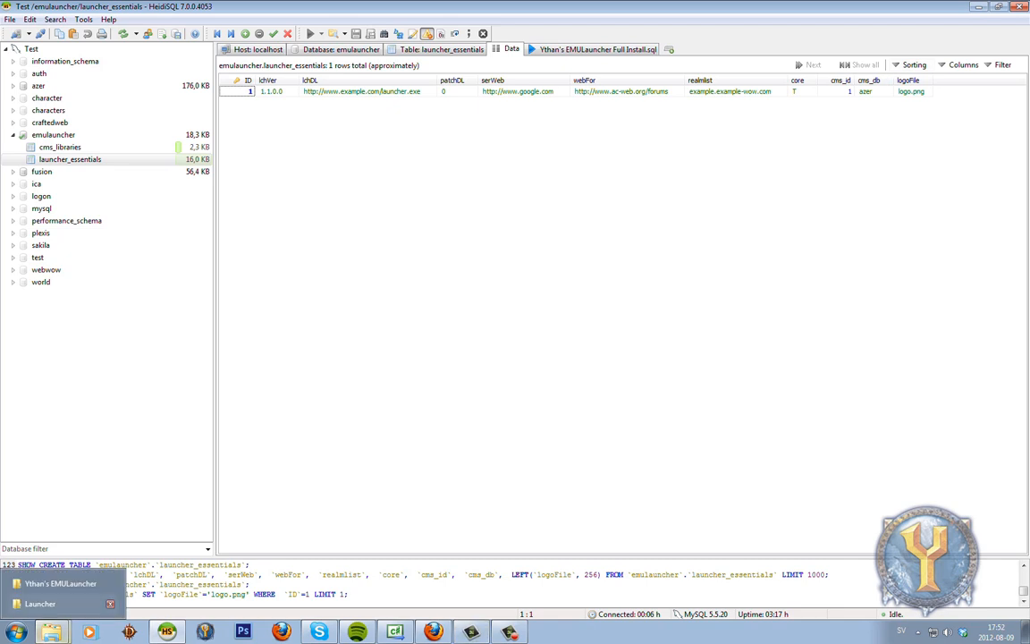
left_click(59, 525)
double_click(330, 228)
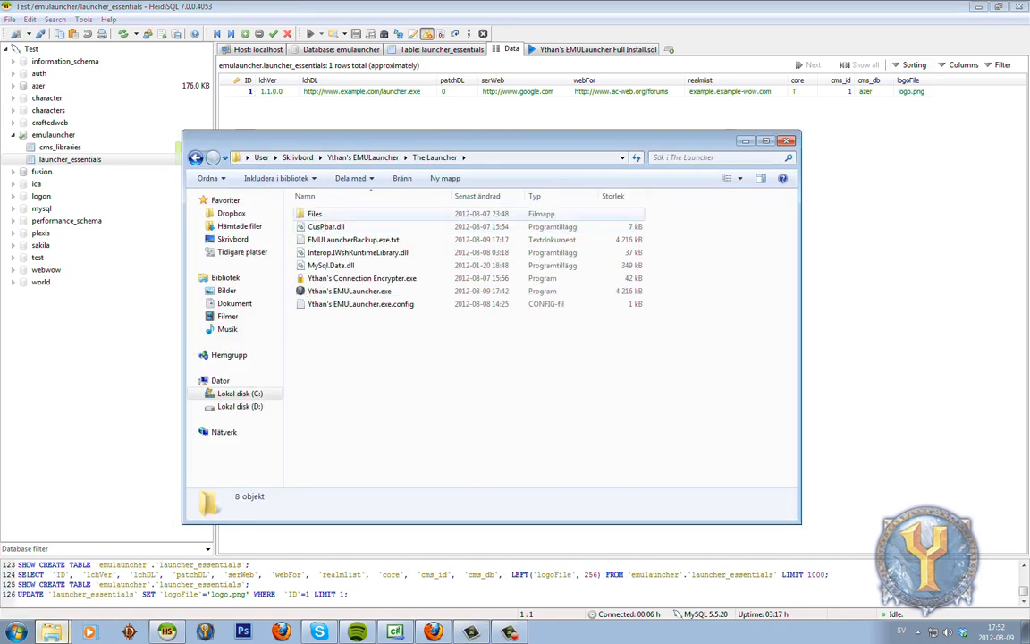
double_click(318, 215)
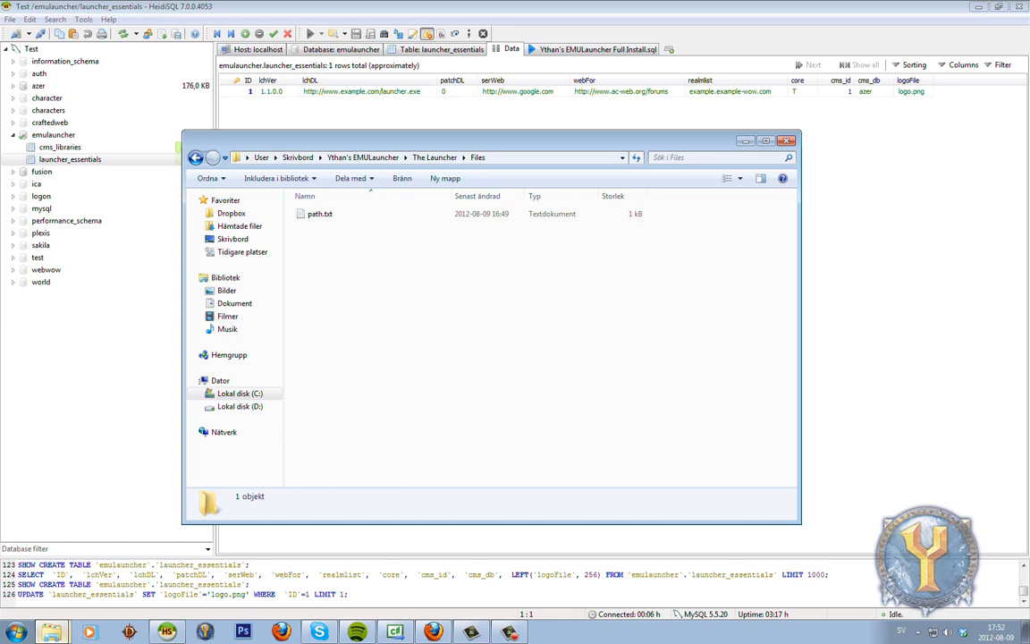
Change the logoFile value back to 0 and save it.
left_click(912, 91)
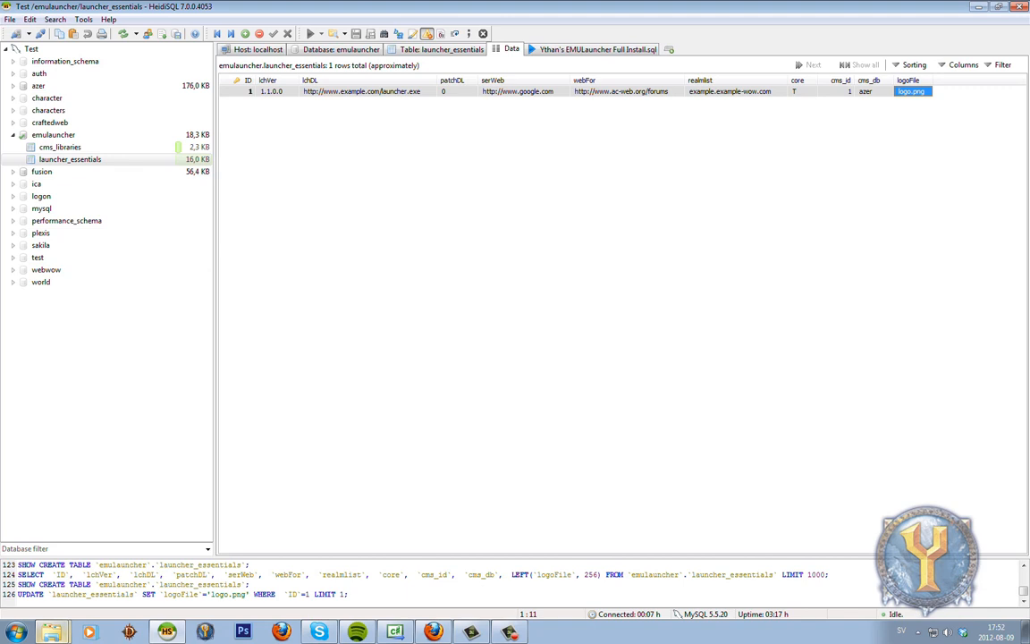
left_click(913, 91)
type("0")
key("Return")
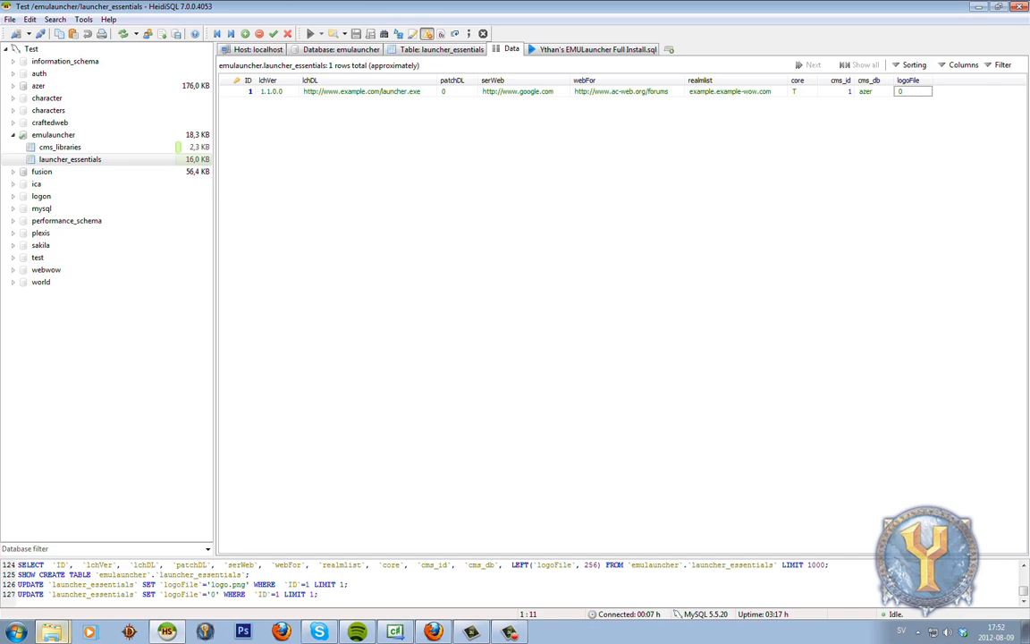
left_click(367, 91)
left_click(52, 632)
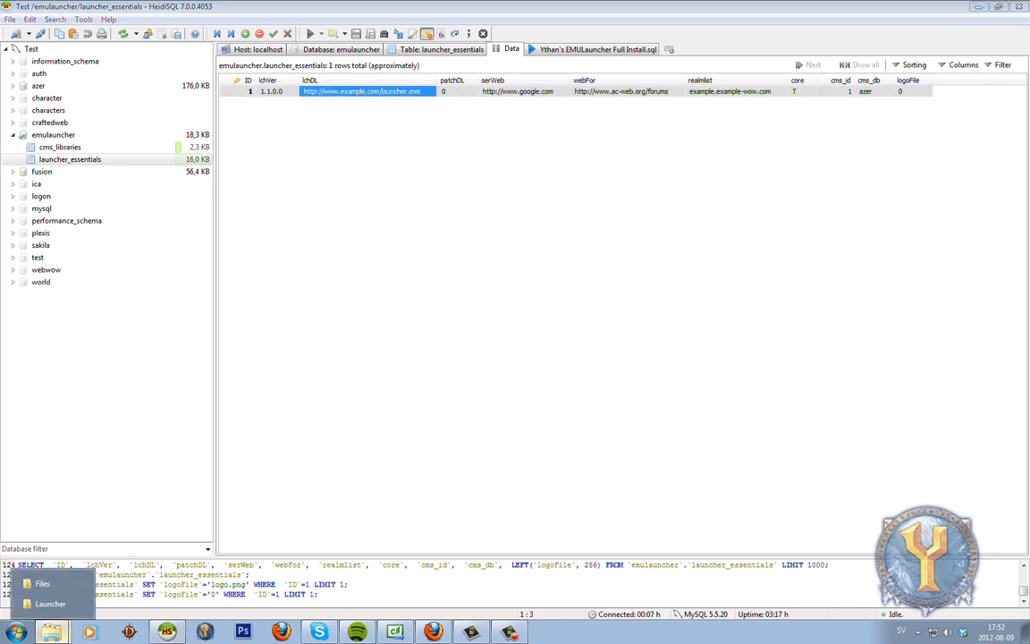
Copy the launcher exe's Dropbox public link into row 1's lchDL cell and save it.
left_click(50, 604)
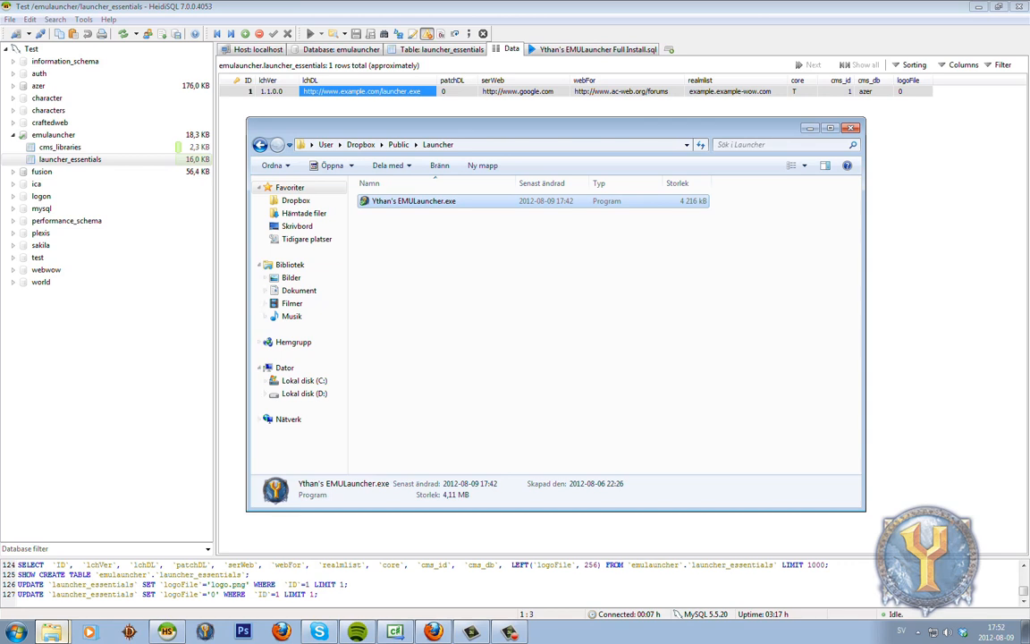
right_click(437, 200)
mouse_move(450, 267)
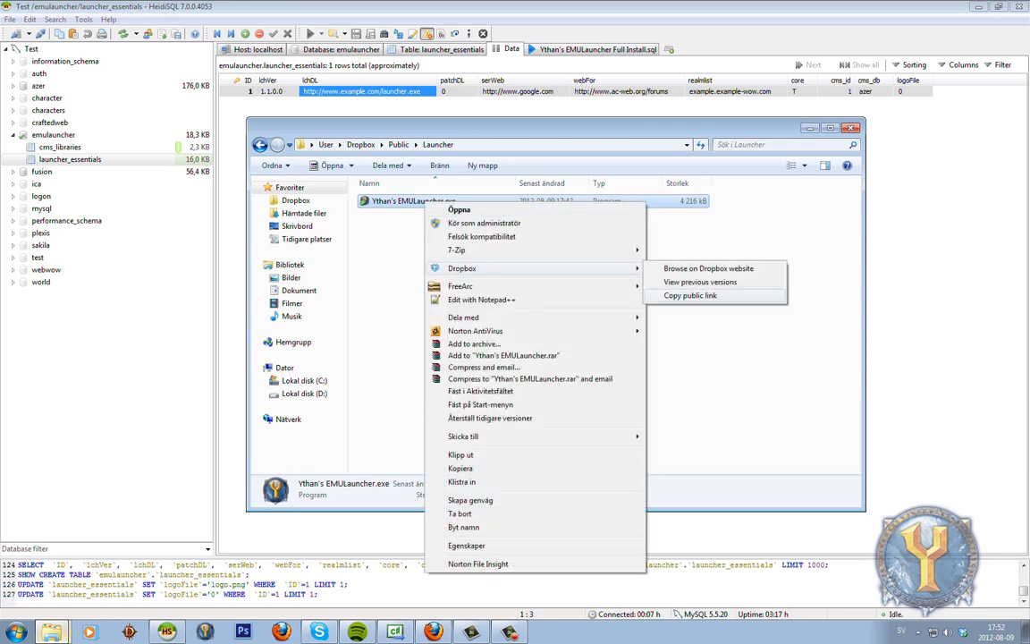
left_click(690, 294)
left_click(367, 91)
key("ctrl+a")
key("ctrl+v")
key("Return")
Navigate the Launcher folder window back up to the Public folder.
left_click(52, 632)
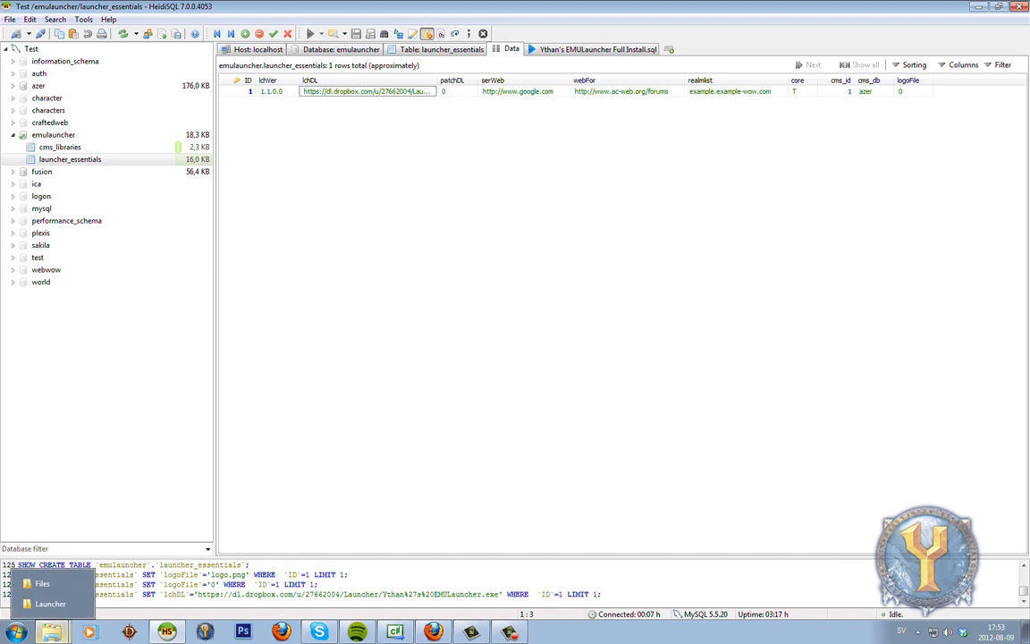
left_click(51, 603)
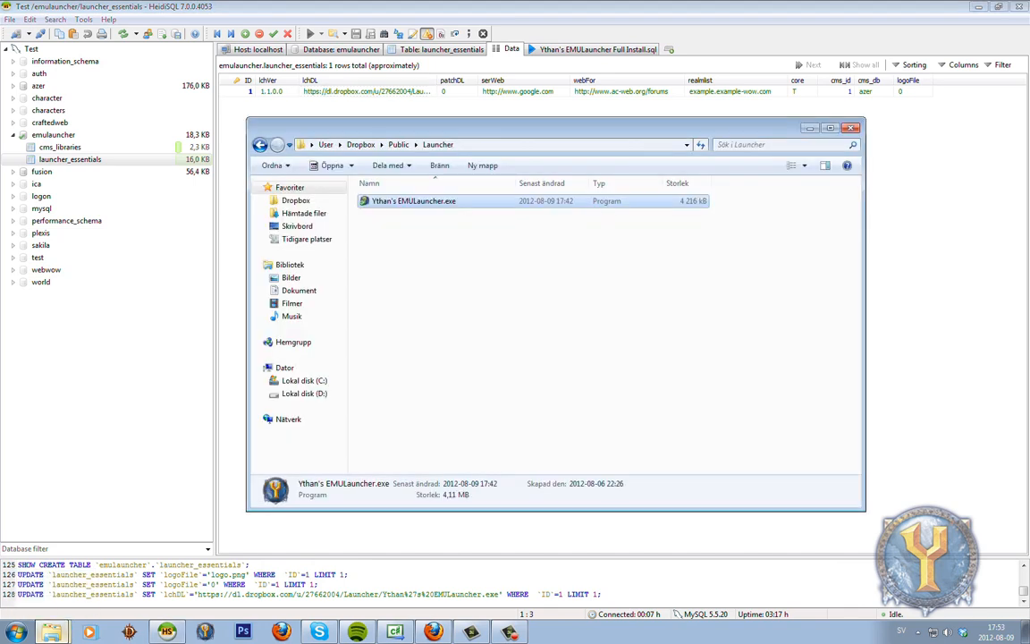
left_click(260, 144)
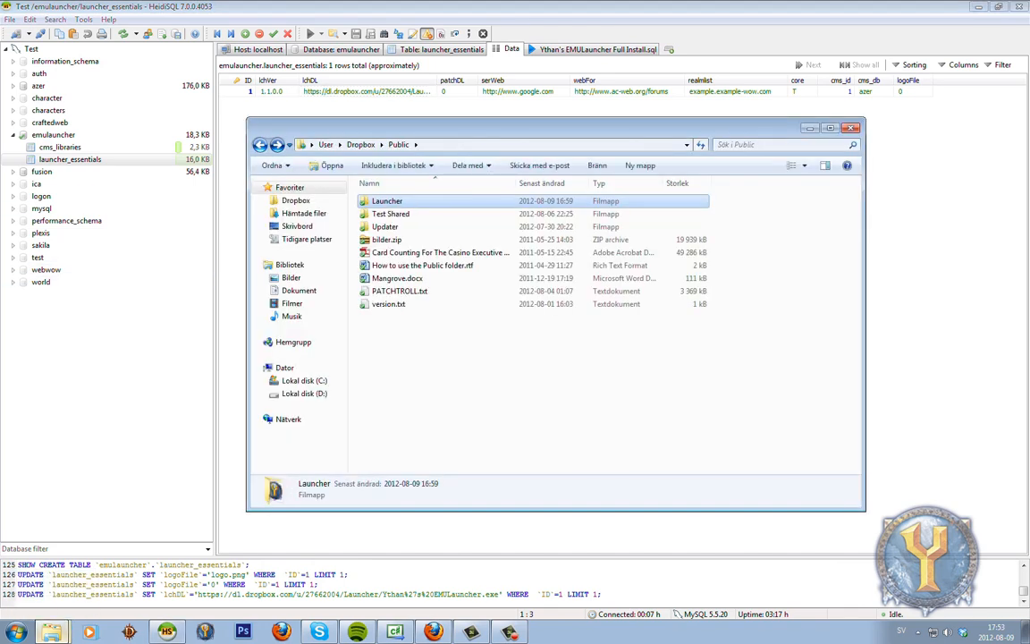
Return to The Launcher folder and launch the Connection Encrypter, dismissing its name prompt.
left_click(277, 145)
left_click(51, 631)
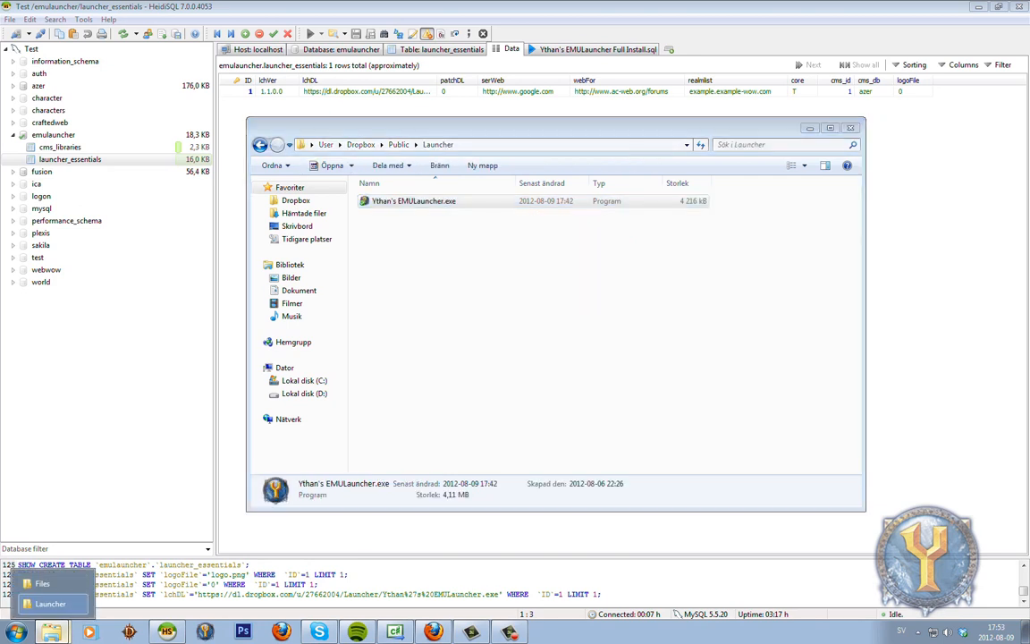
left_click(43, 584)
left_click(195, 158)
left_click_drag(376, 141, 476, 121)
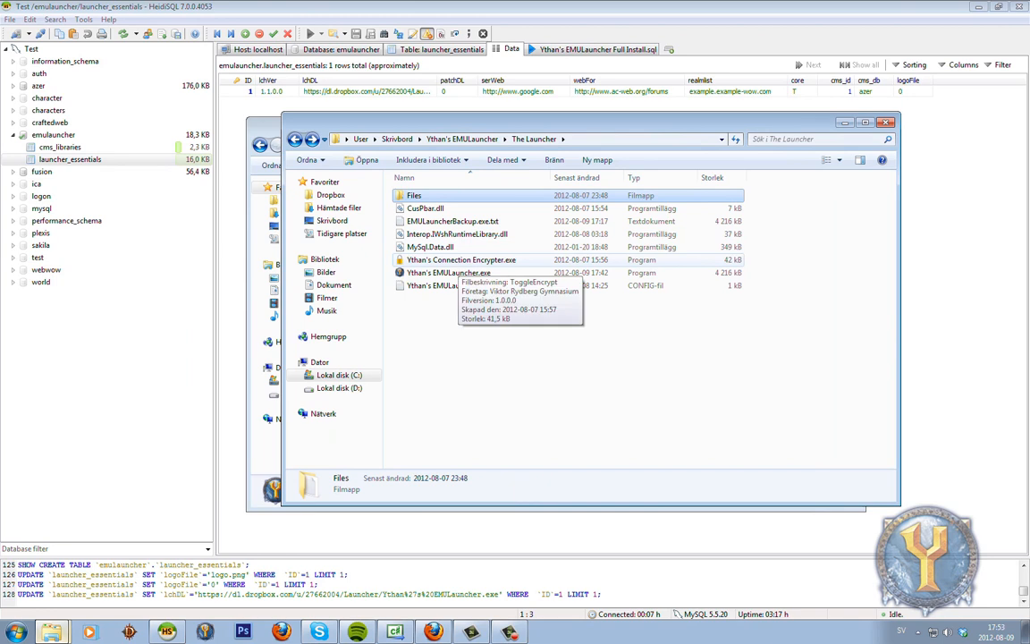
double_click(452, 260)
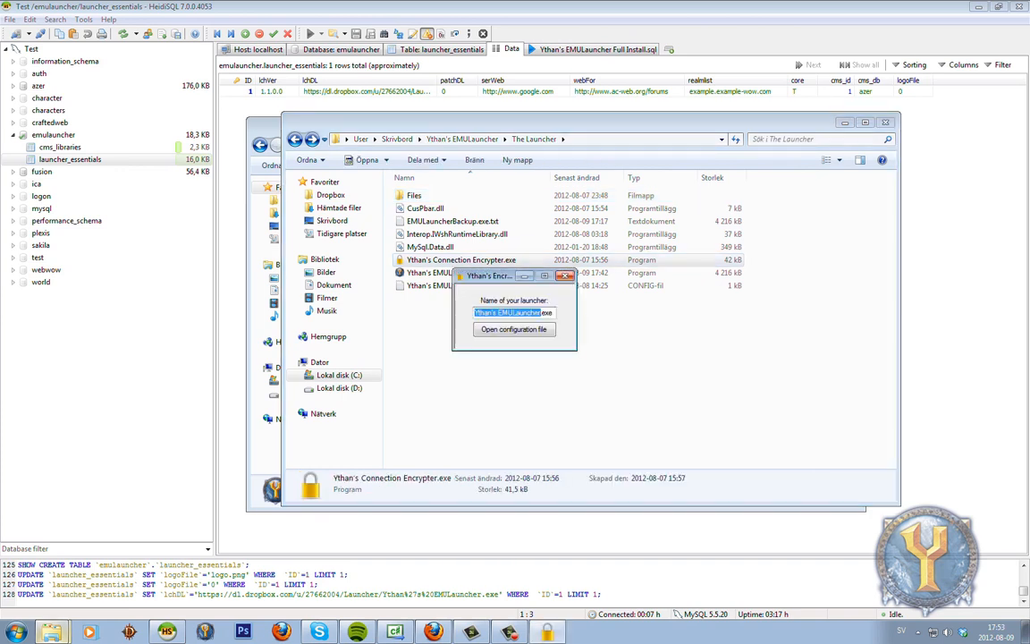
left_click(566, 276)
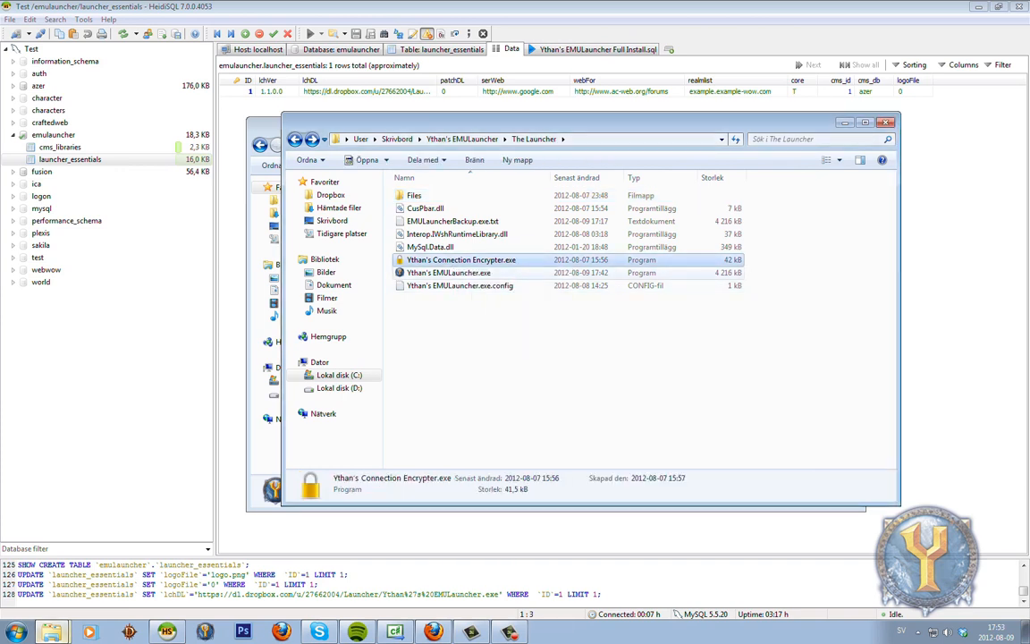
Rename the launcher exe and config to Example-WoW Launcher.exe and Example-WoW Launcher.exe.config.
left_click(563, 273)
key("F2")
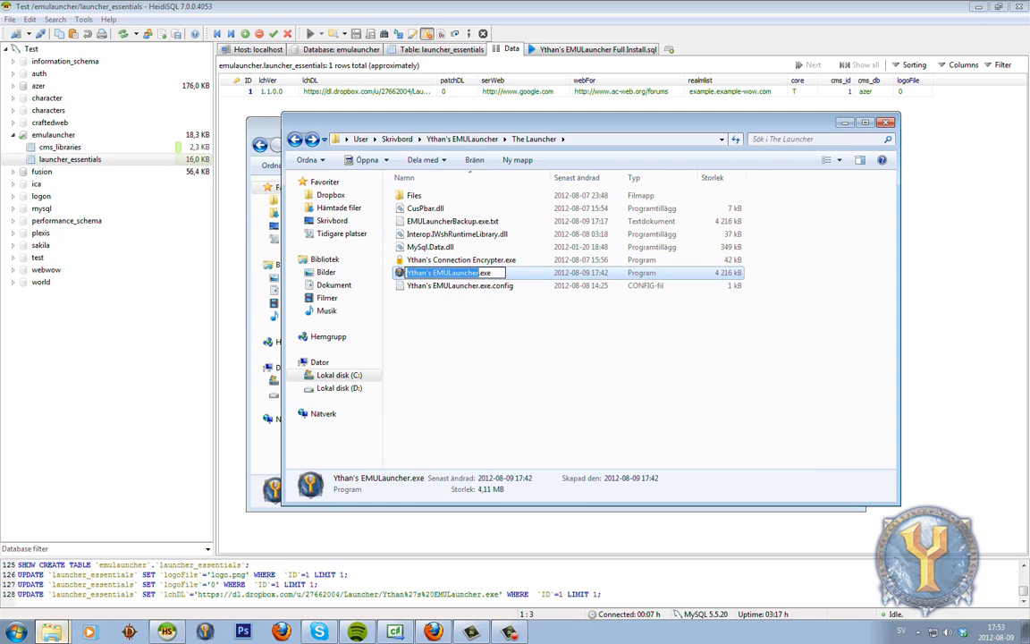
type("Example-WoW Launcher")
key("shift+Left")
key("shift+Left")
key("shift+Left")
key("shift+Left")
key("shift+Left")
key("shift+Left")
key("shift+Left")
key("shift+Left")
key("shift+Left")
key("shift+Left")
key("shift+Left")
key("shift+Left")
key("shift+Left")
key("shift+Left")
key("shift+Left")
key("shift+Left")
key("shift+Left")
key("shift+Left")
key("shift+Left")
key("shift+Left")
left_click(460, 286)
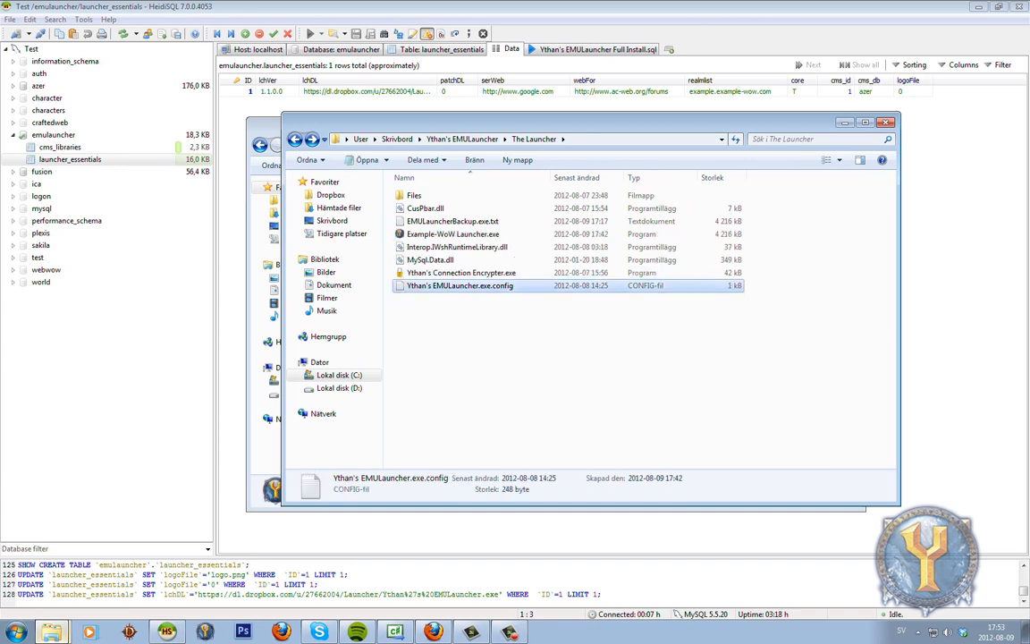
key("F2")
key("ctrl+v")
type(".exe")
key("Return")
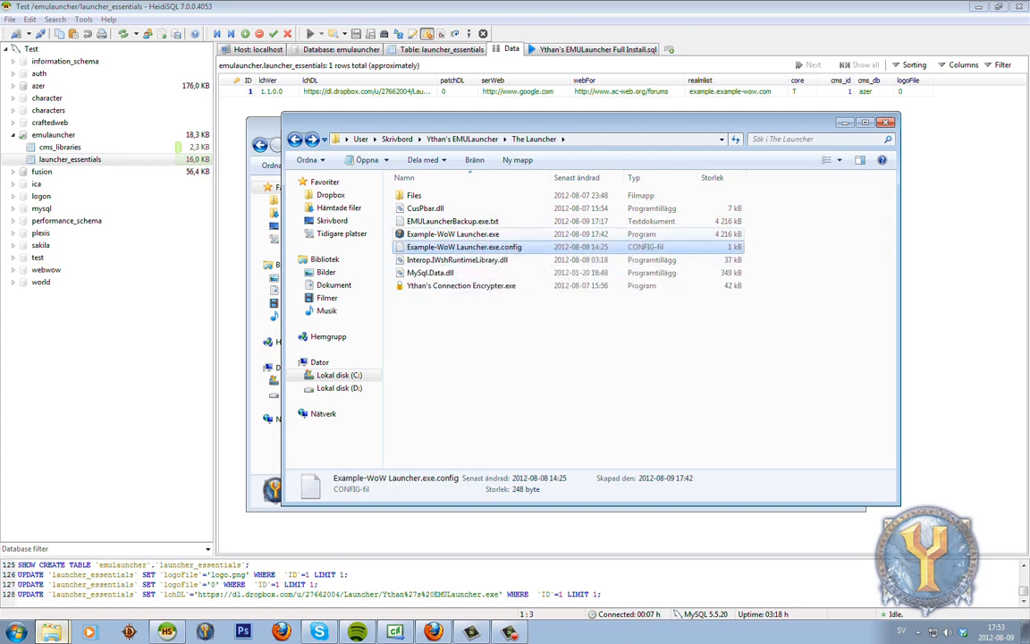
Run Ythan's Connection Encrypter, name the launcher 'Example-WoW Launcher' and bring up its connection settings.
left_click(465, 235)
left_click(465, 247)
left_click(465, 234)
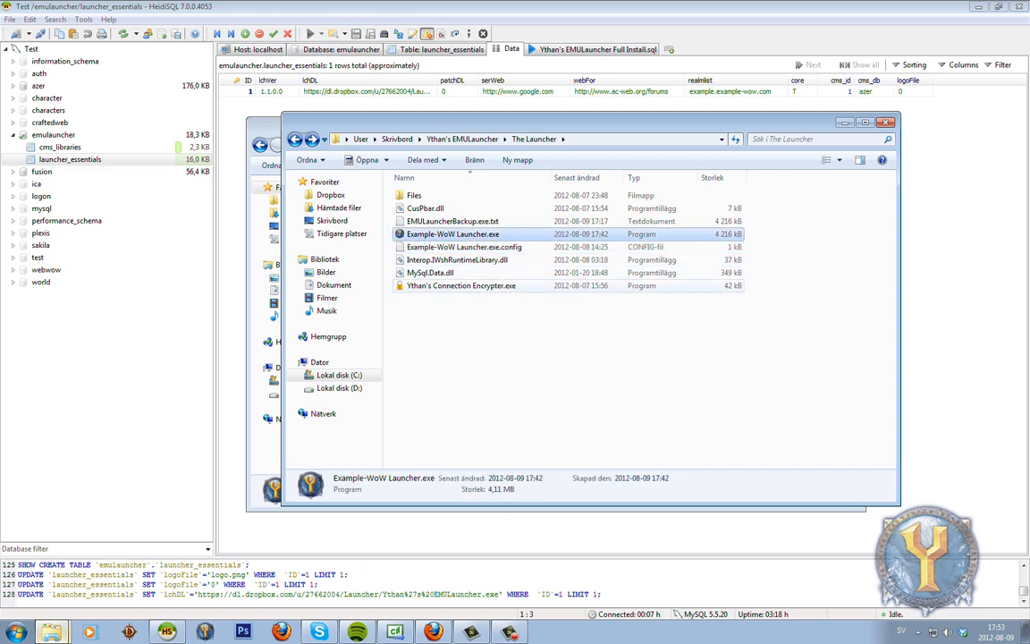
double_click(463, 287)
left_click_drag(491, 275, 671, 237)
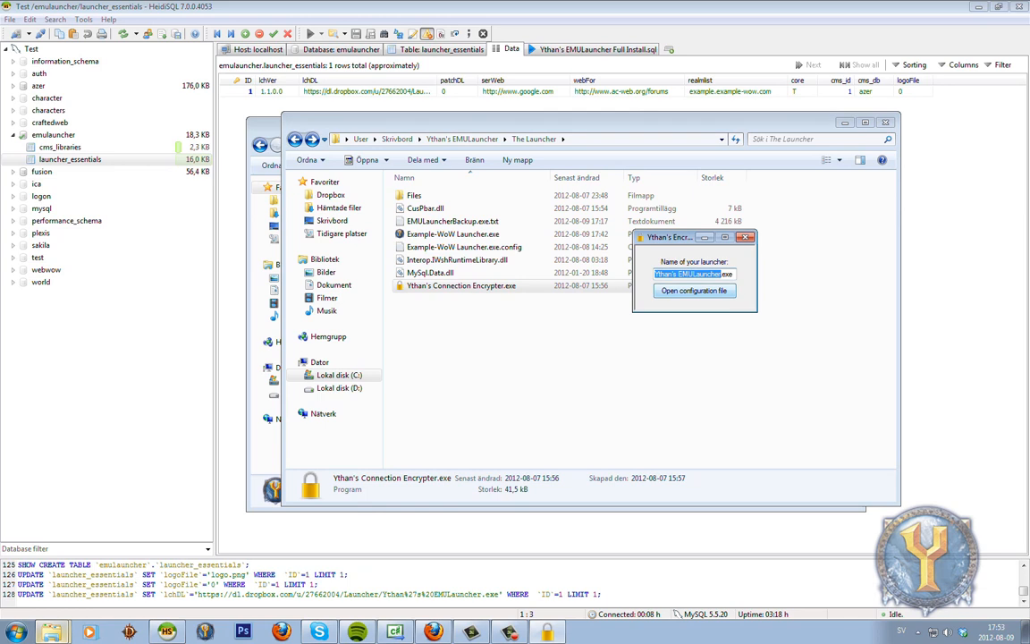
type("Example-WoW")
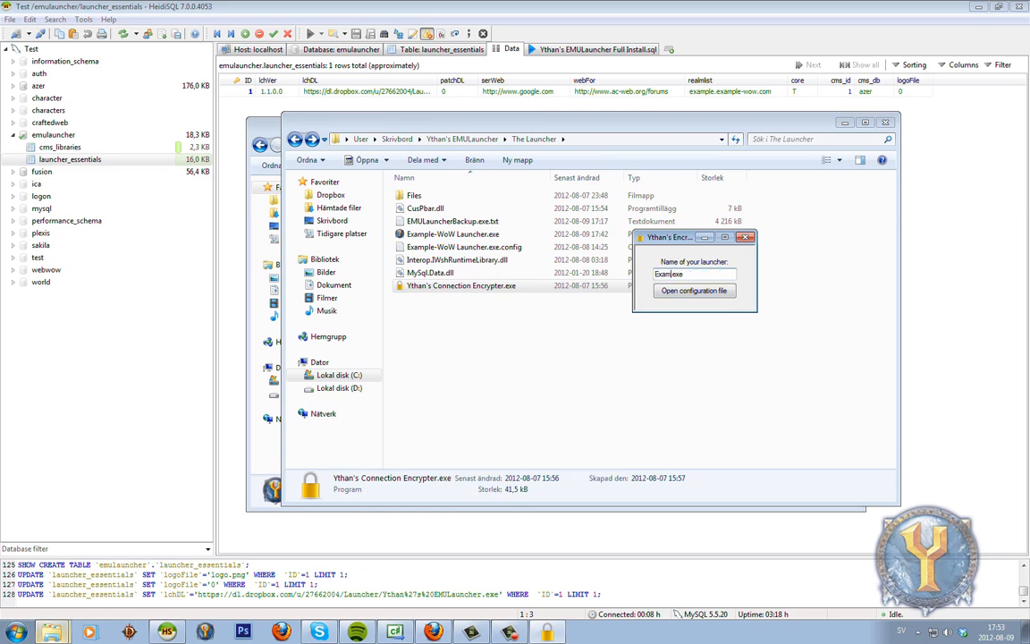
type(" Launcher")
key("Right")
key("Return")
left_click_drag(501, 218, 729, 163)
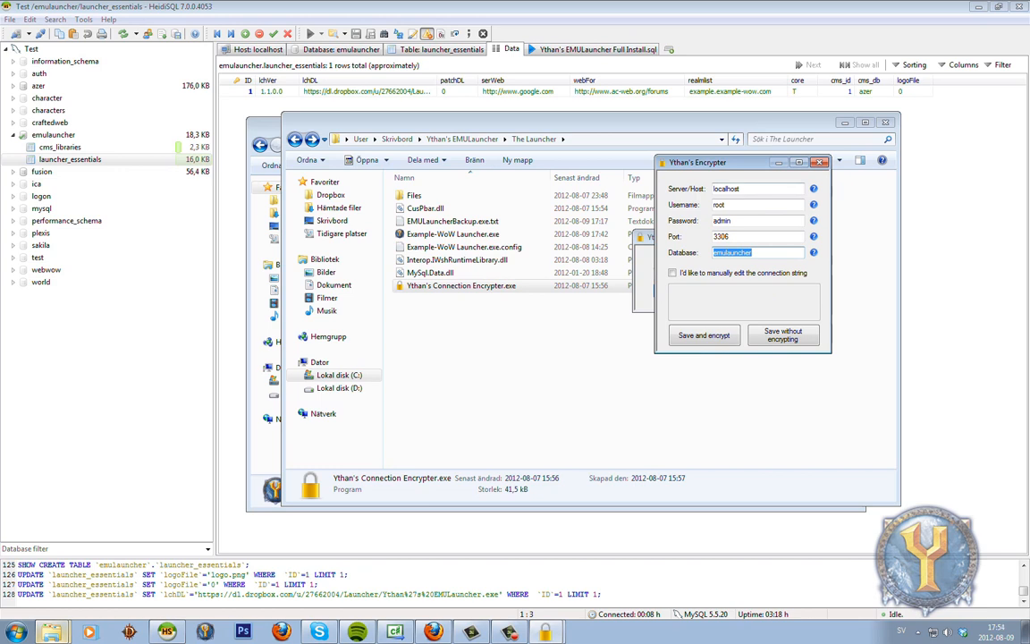
Review the host localhost, port 3306 and database emulauncher values, leaving manual connection string editing off.
double_click(726, 188)
left_click(742, 188)
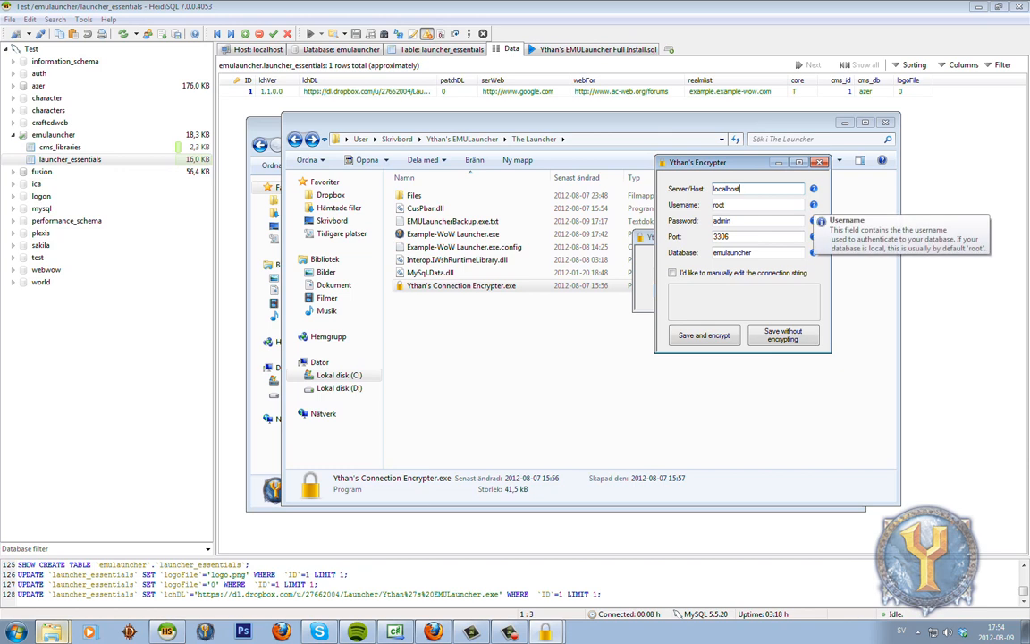
mouse_move(814, 220)
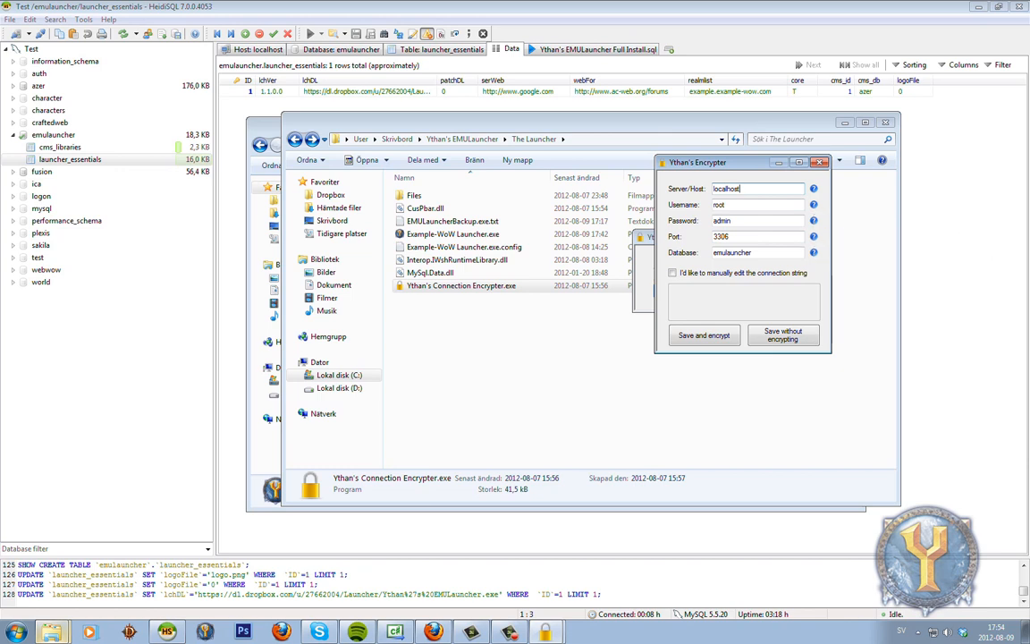
mouse_move(814, 252)
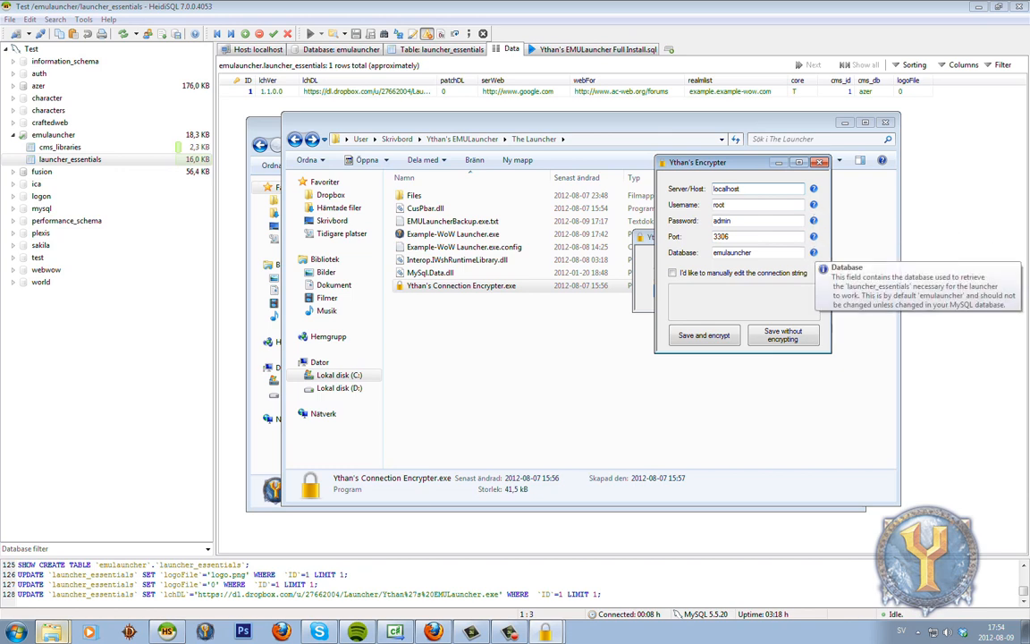
left_click(672, 273)
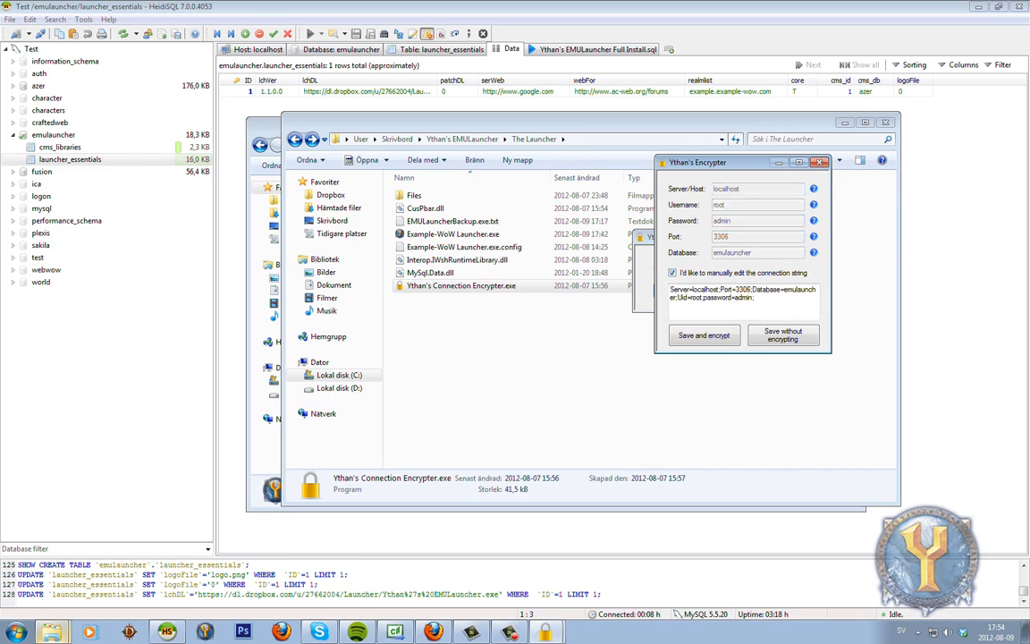
left_click_drag(728, 162, 706, 150)
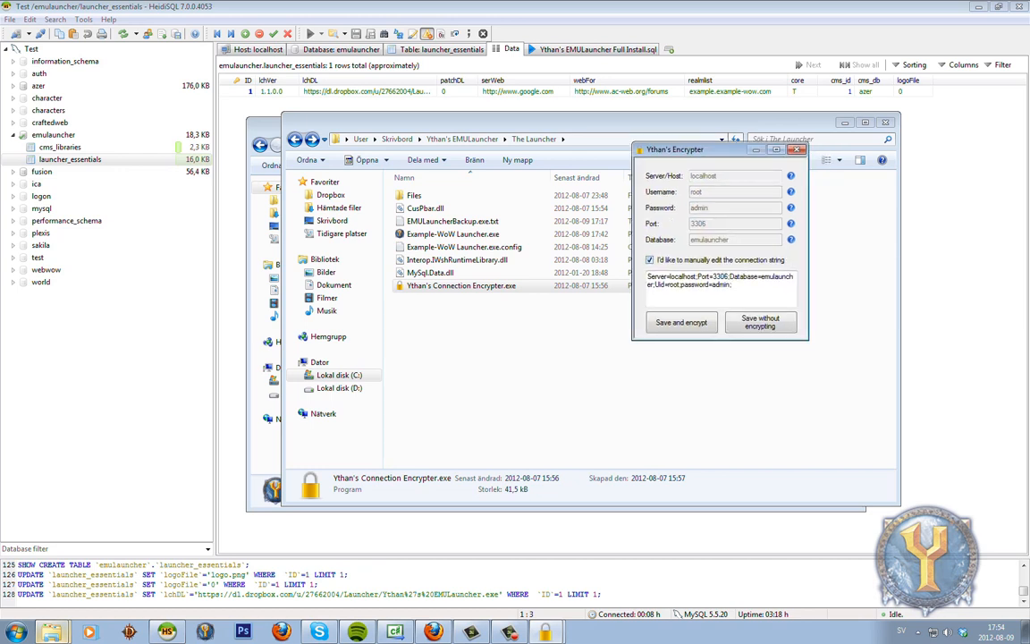
left_click(650, 261)
left_click(650, 261)
left_click(650, 260)
left_click(650, 260)
left_click(651, 260)
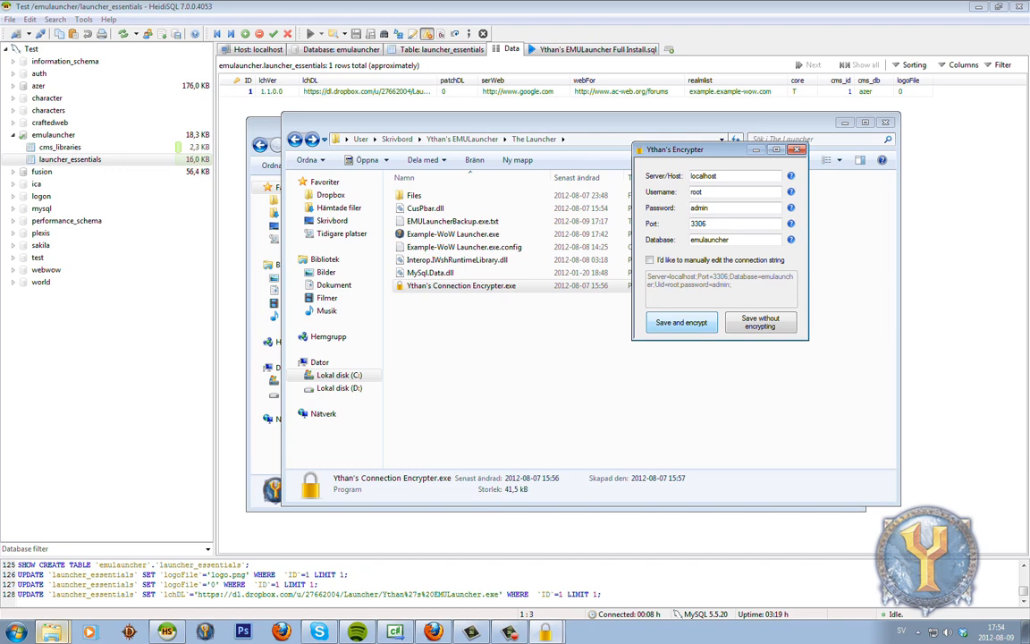
left_click_drag(707, 151, 678, 155)
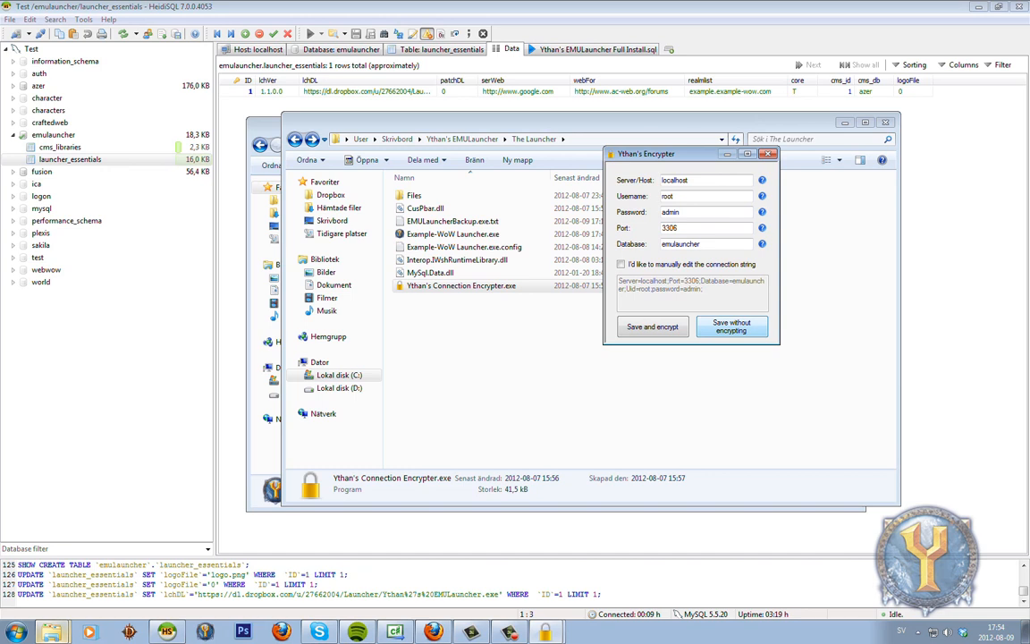
Save the connection settings encrypted, confirm the success message and close the encrypter.
left_click(653, 328)
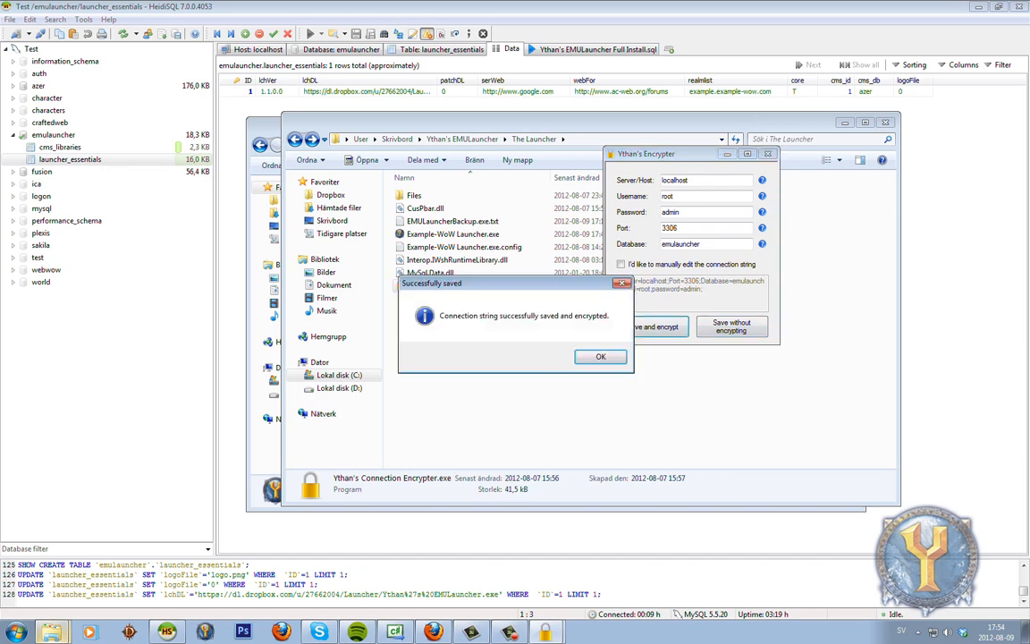
left_click(601, 357)
left_click(600, 354)
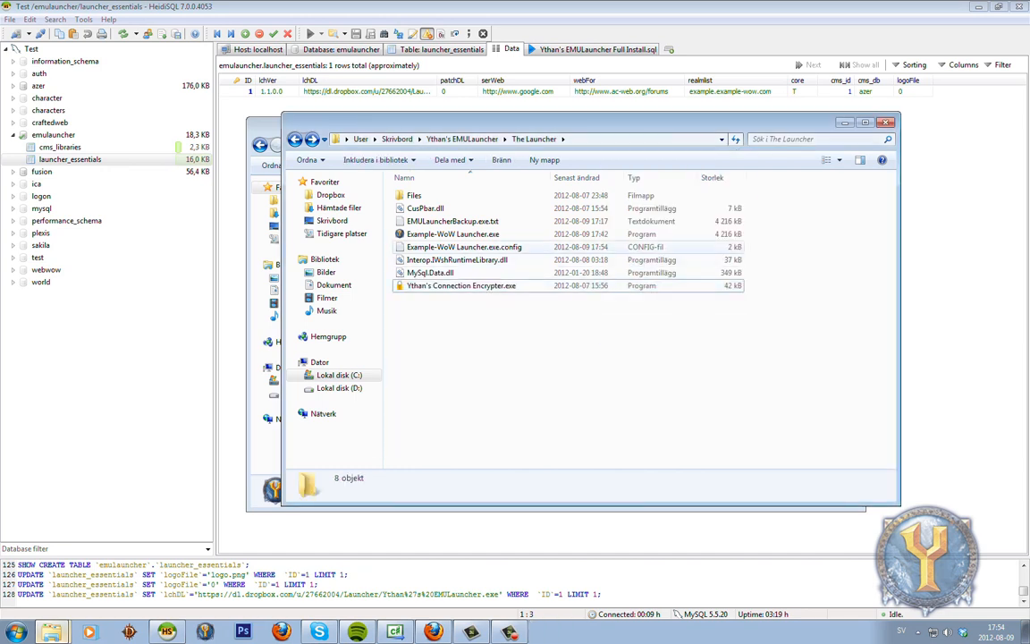
Inspect the encrypted cipher value in Example-WoW Launcher.exe.config, then close Notepad.
double_click(465, 247)
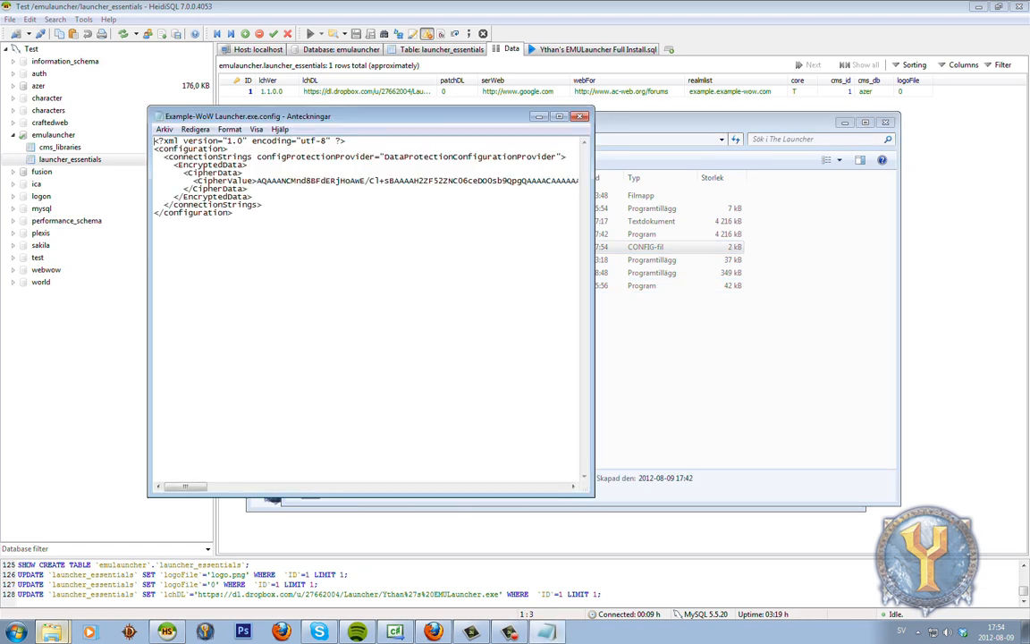
mouse_move(193, 180)
left_mouse_down()
mouse_move(578, 181)
mouse_move(154, 181)
mouse_move(579, 182)
mouse_move(192, 181)
left_mouse_up()
left_click(580, 117)
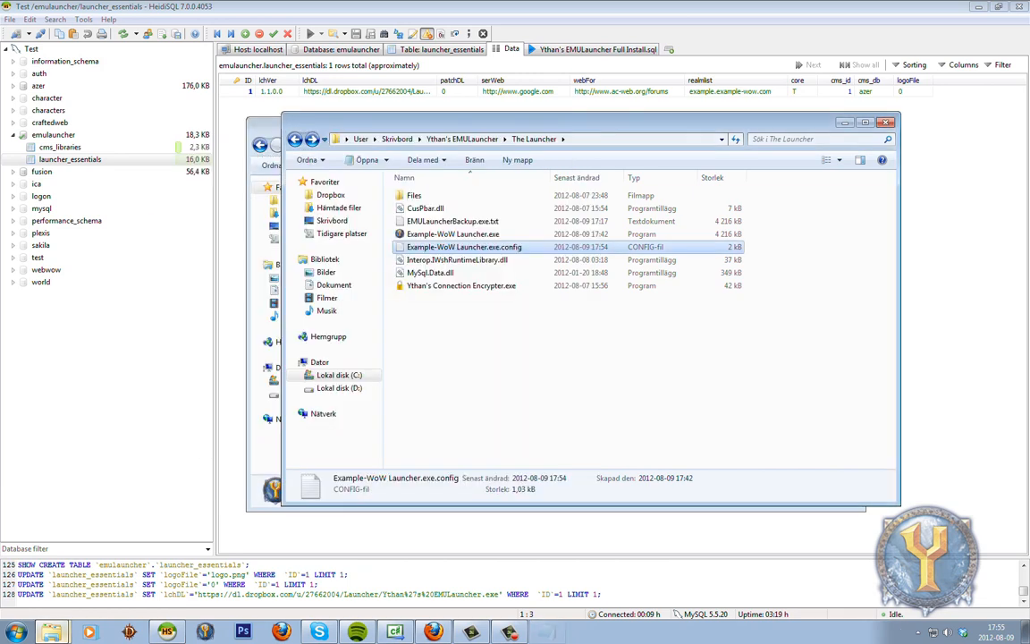
Delete EMULauncherBackup.exe.txt from The Launcher folder.
left_click_drag(582, 120, 573, 112)
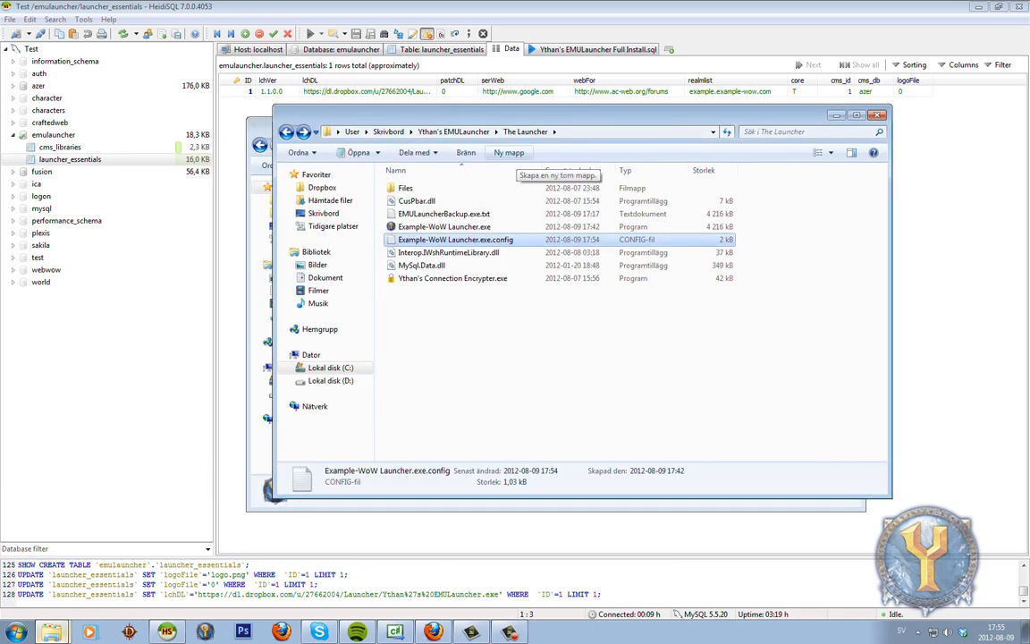
mouse_move(474, 116)
left_mouse_down()
mouse_move(457, 155)
mouse_move(488, 123)
left_mouse_up()
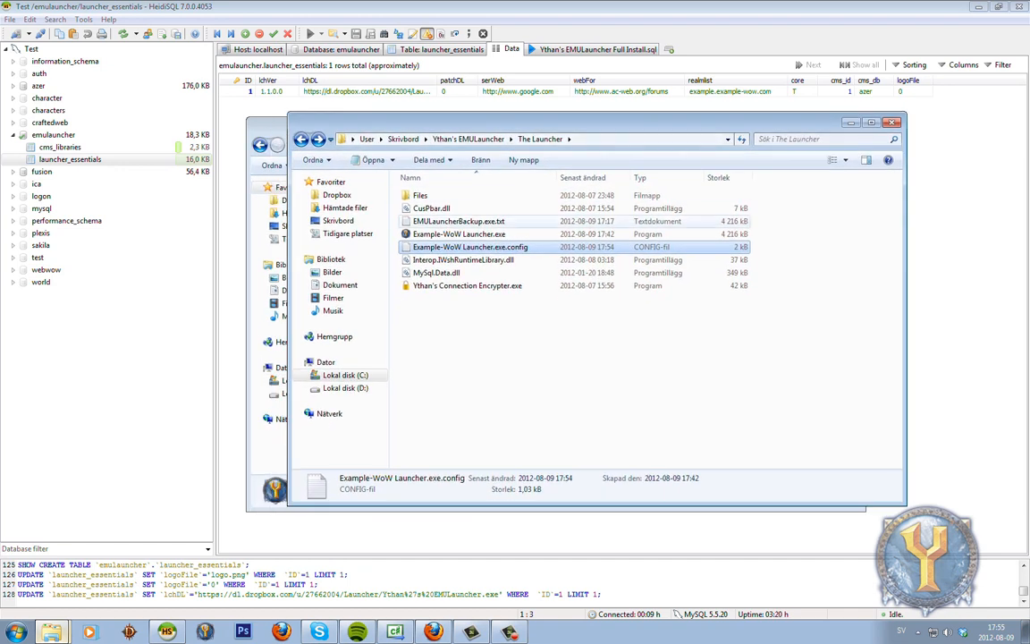
left_click(476, 221)
key("Delete")
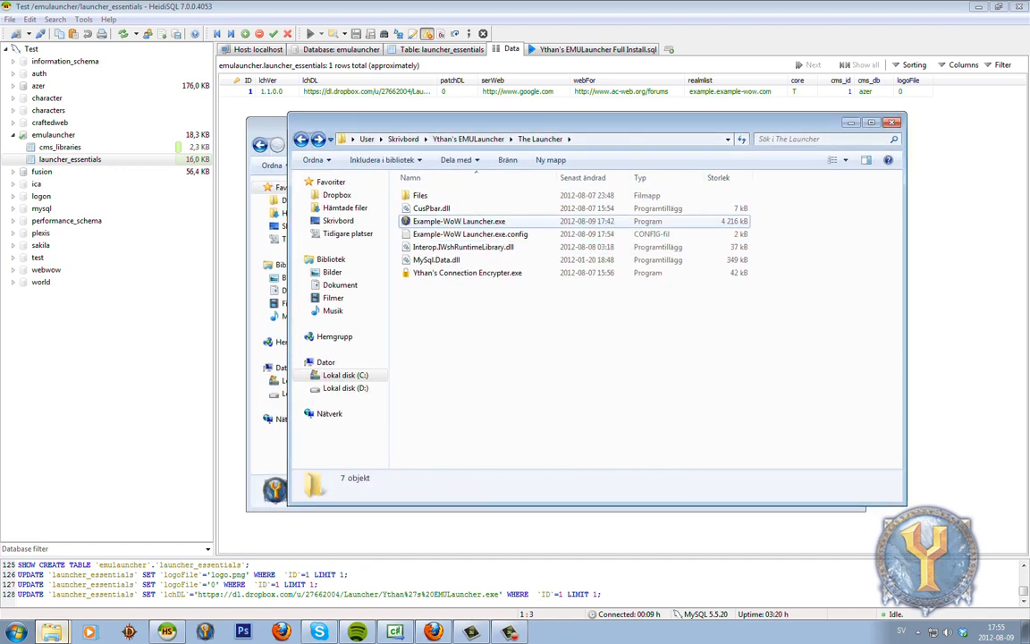
Launch Example-WoW Launcher.exe, view and close its About box, then open the AC Web forums.
double_click(476, 221)
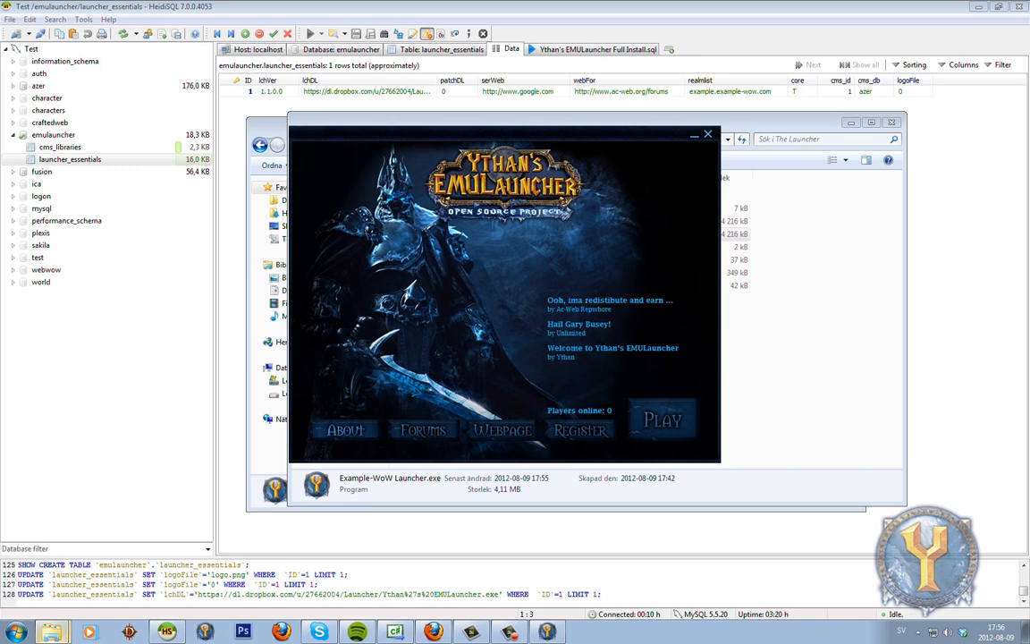
left_click(346, 430)
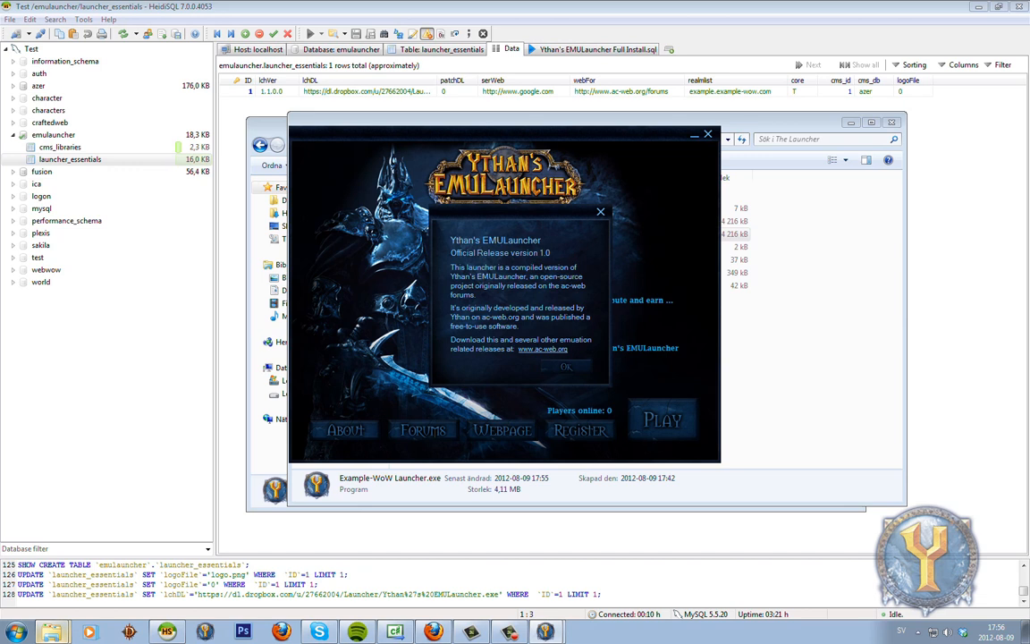
left_click(566, 367)
left_click(423, 430)
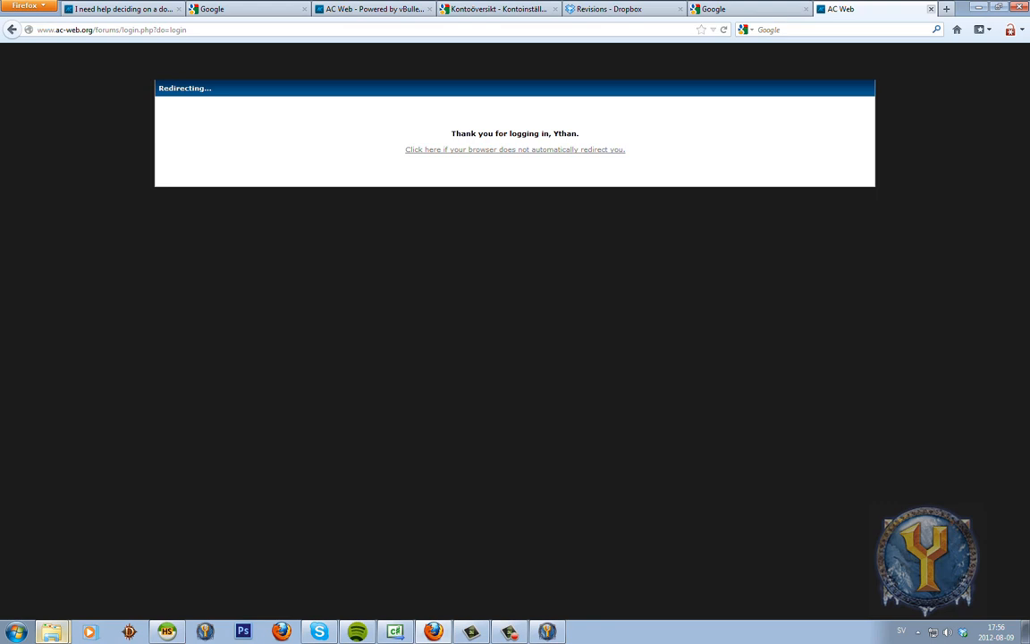
Close the forums tab and the Google tab opened from the launcher's webpage link.
left_click(931, 9)
left_click(548, 631)
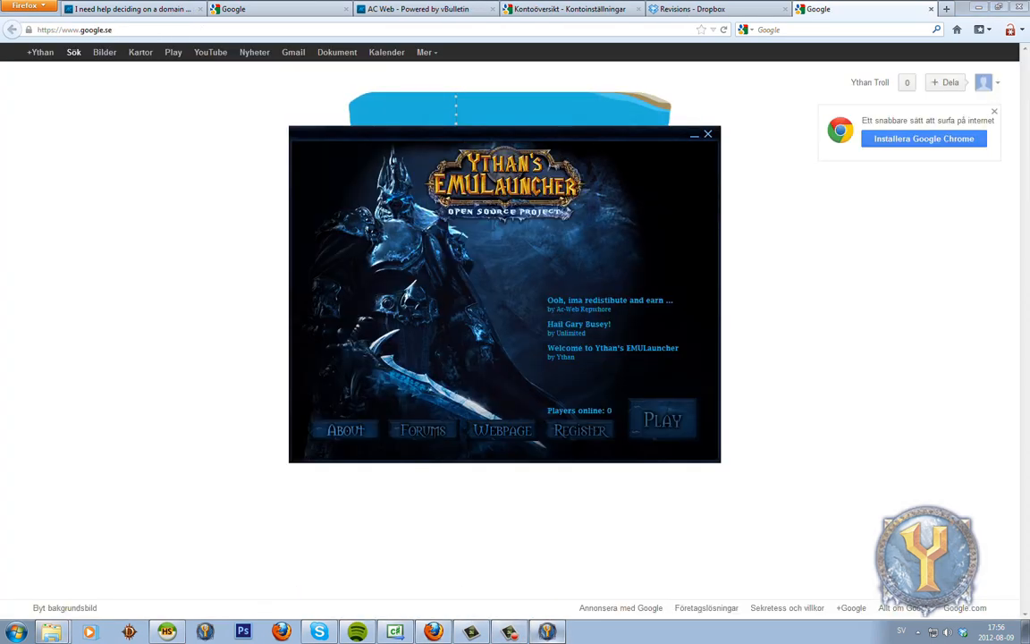
left_click(502, 430)
left_click(931, 9)
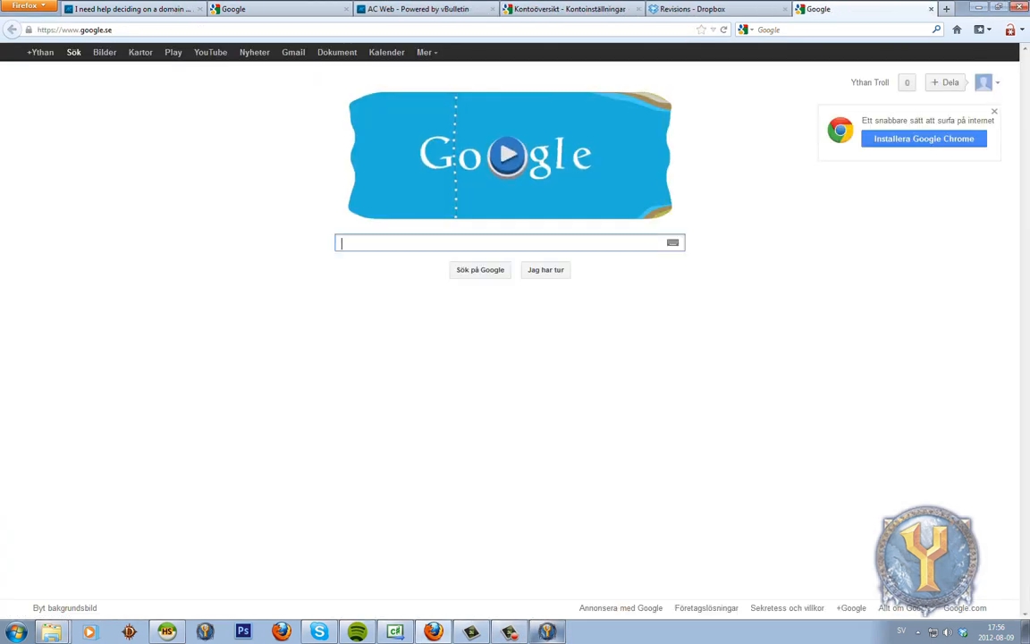
left_click(548, 632)
Fill the registration form with a username, password twice and an e-mail, keeping Wrath of the Lich King.
left_click(580, 430)
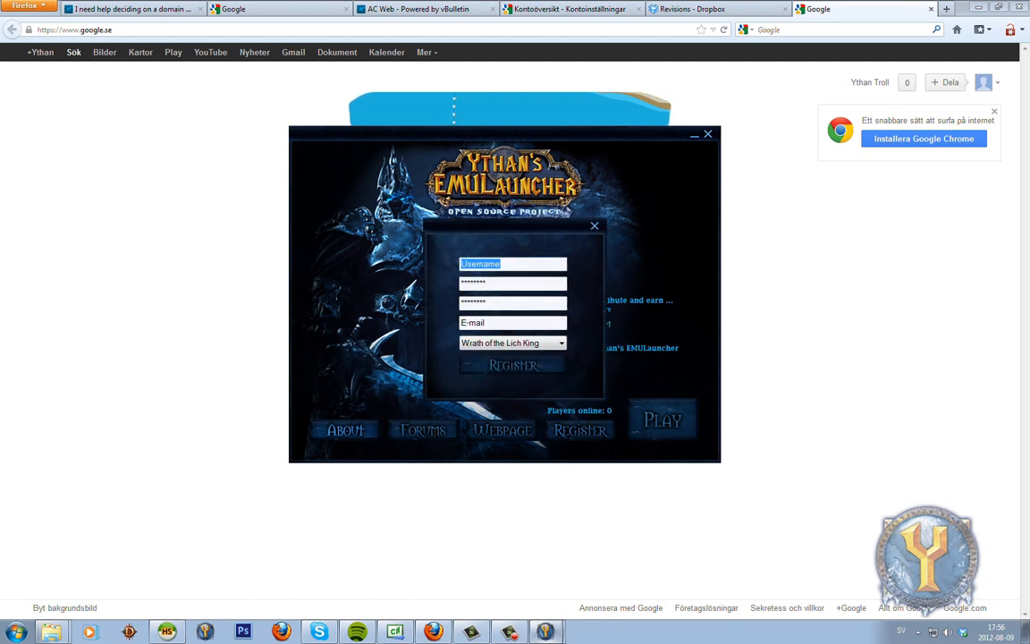
type("iamsuch")
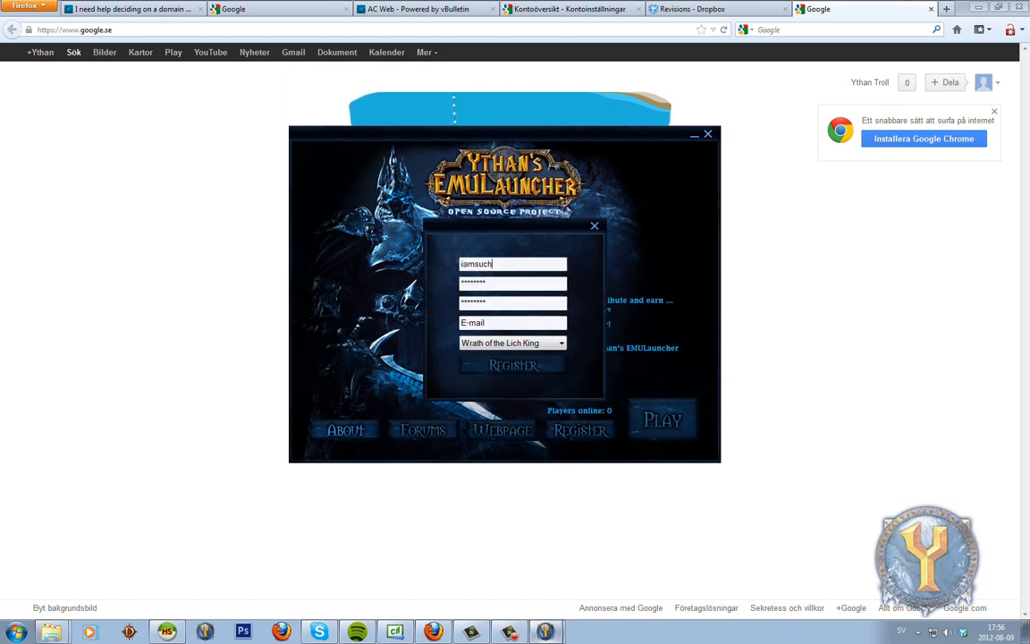
type("atroll")
key("Tab")
type("*****")
key("Tab")
type("*****")
key("Tab")
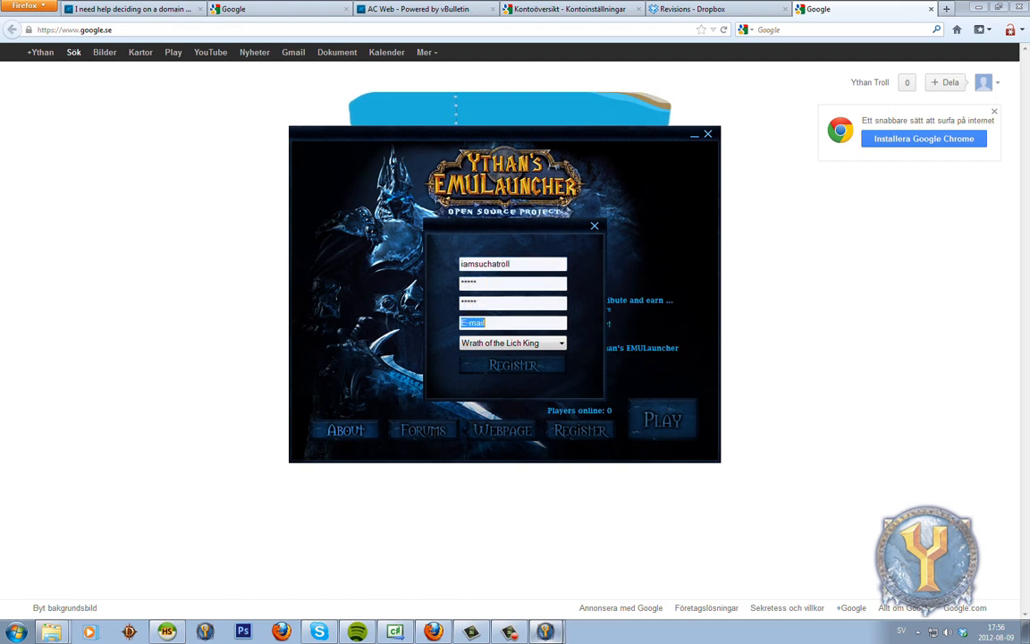
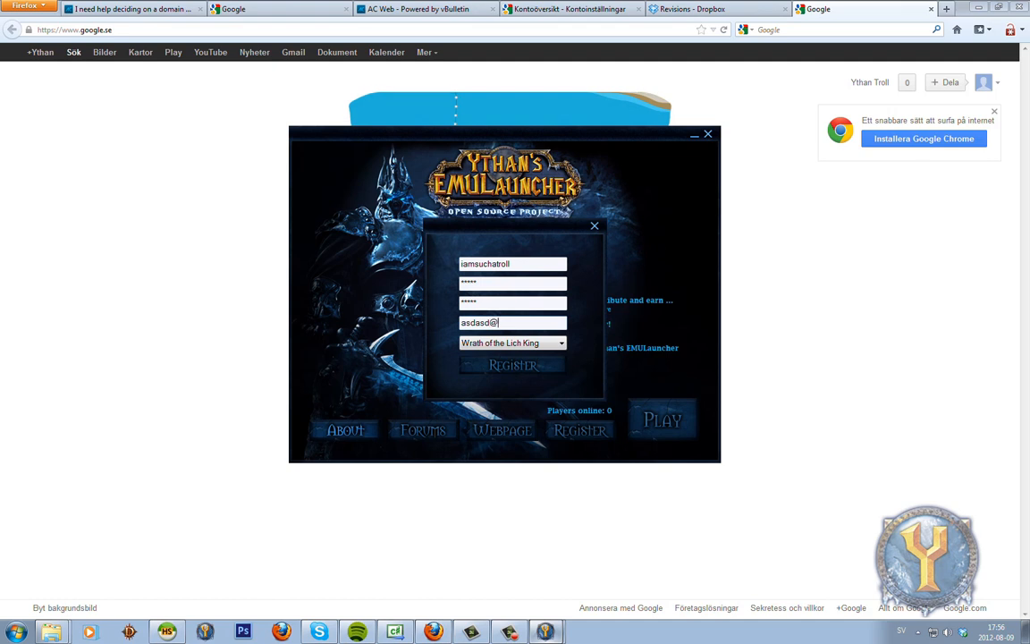
key("Tab")
key("alt+Down")
key("Return")
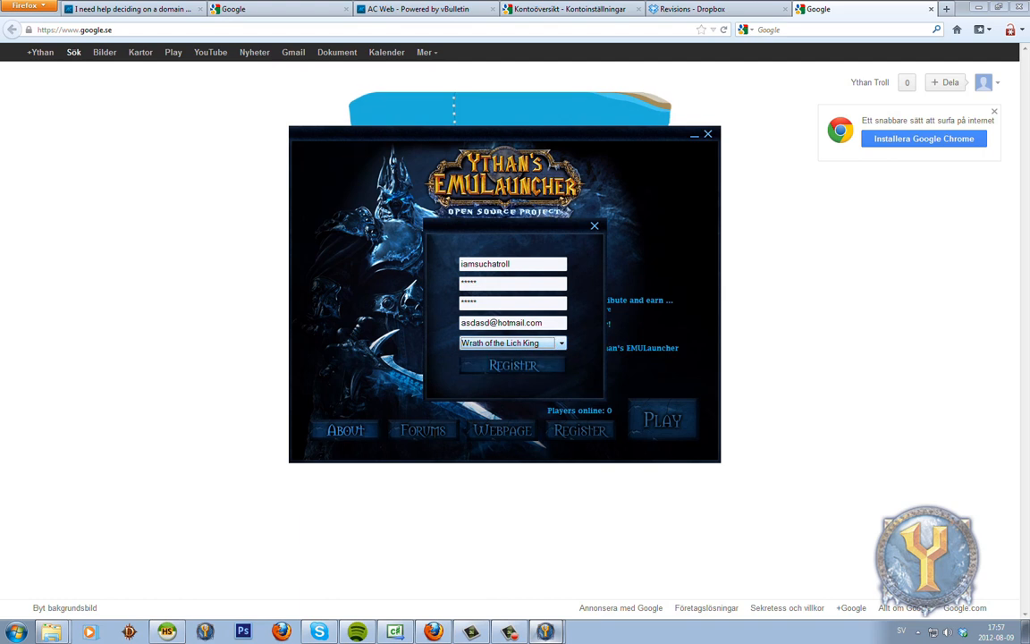
Submit, change the already-taken e-mail, resubmit successfully, and return to HeidiSQL.
left_click(513, 365)
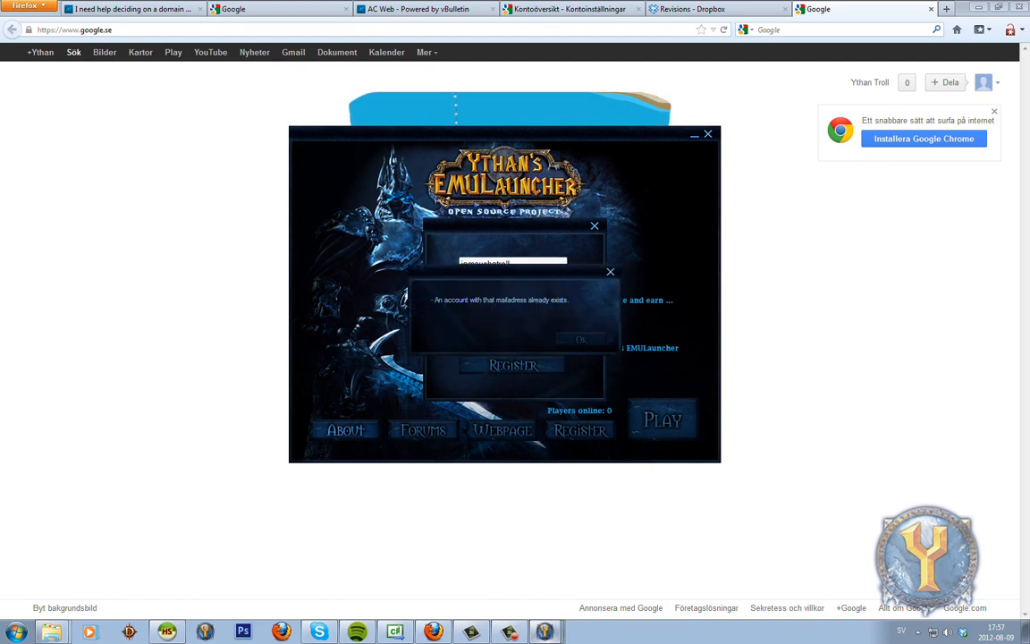
key("Return")
left_click(490, 323)
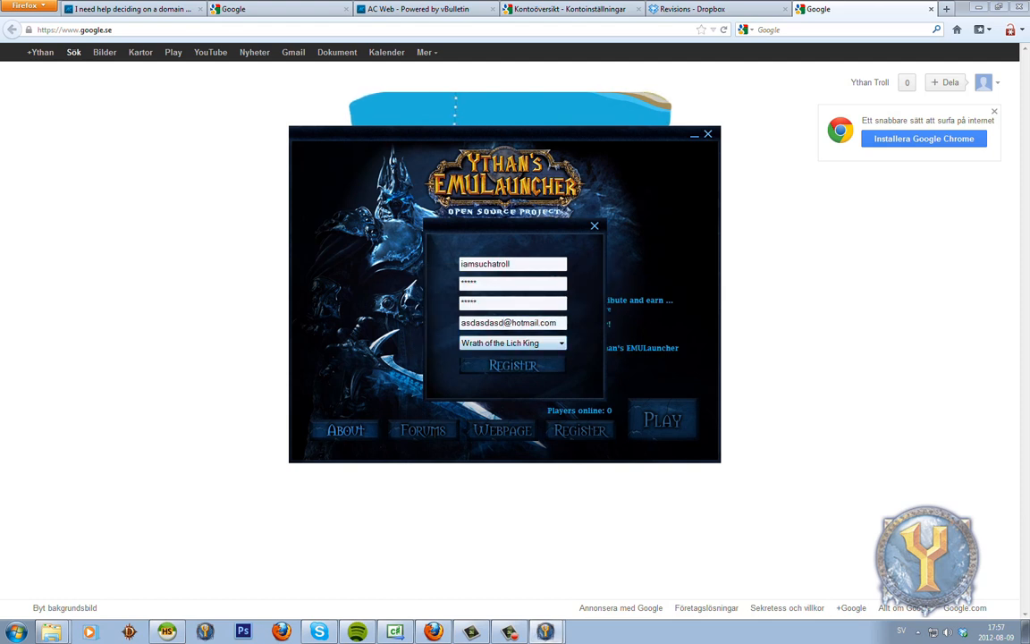
key("Return")
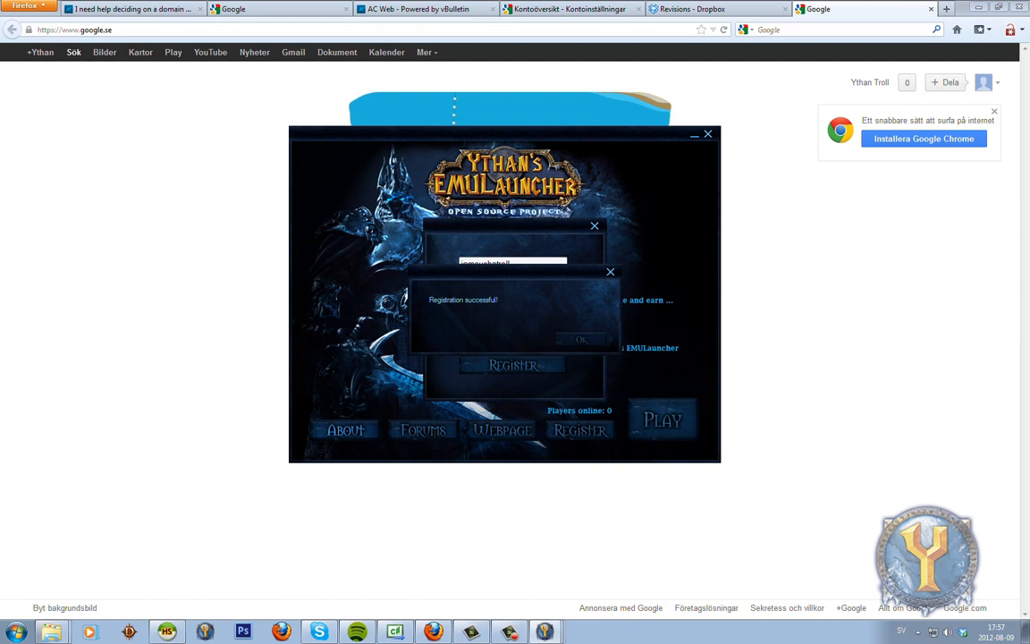
key("Return")
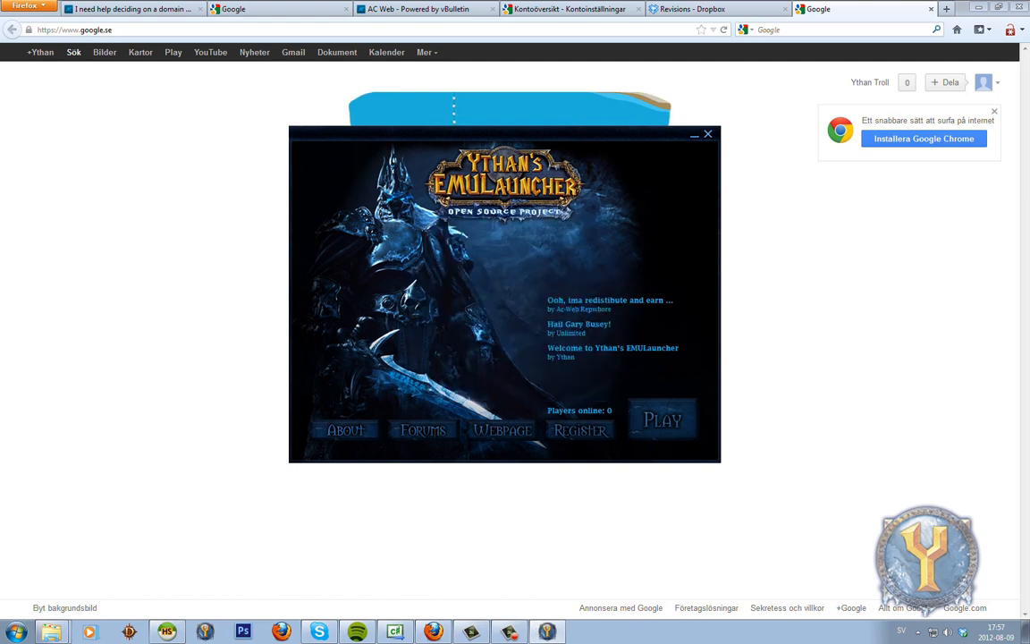
left_click(167, 631)
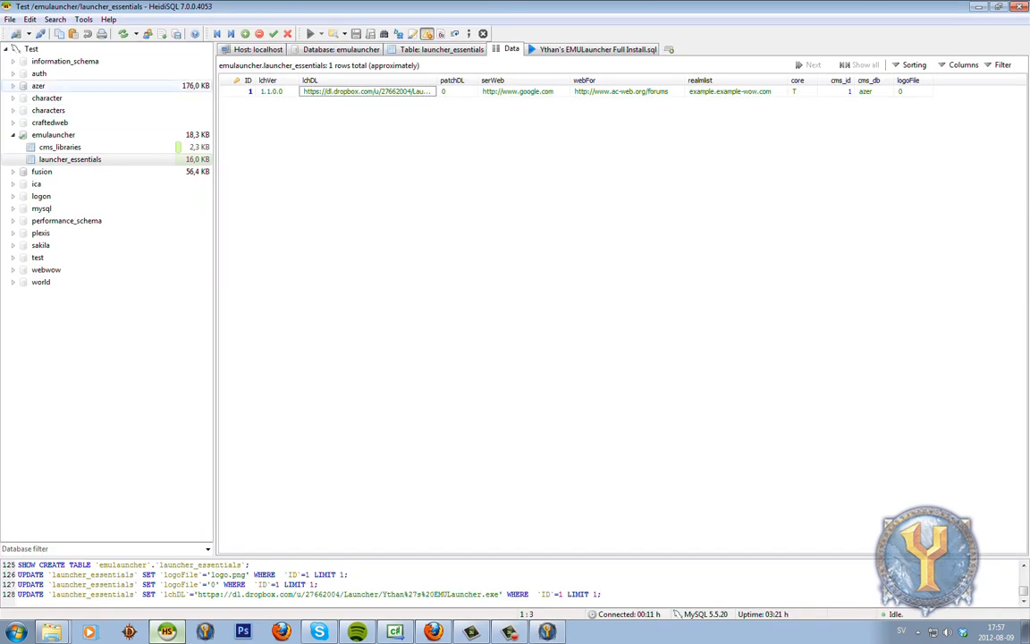
Expand auth, open the account table's Data tab and select the new account in row 8.
left_click(38, 86)
left_click(38, 75)
double_click(248, 79)
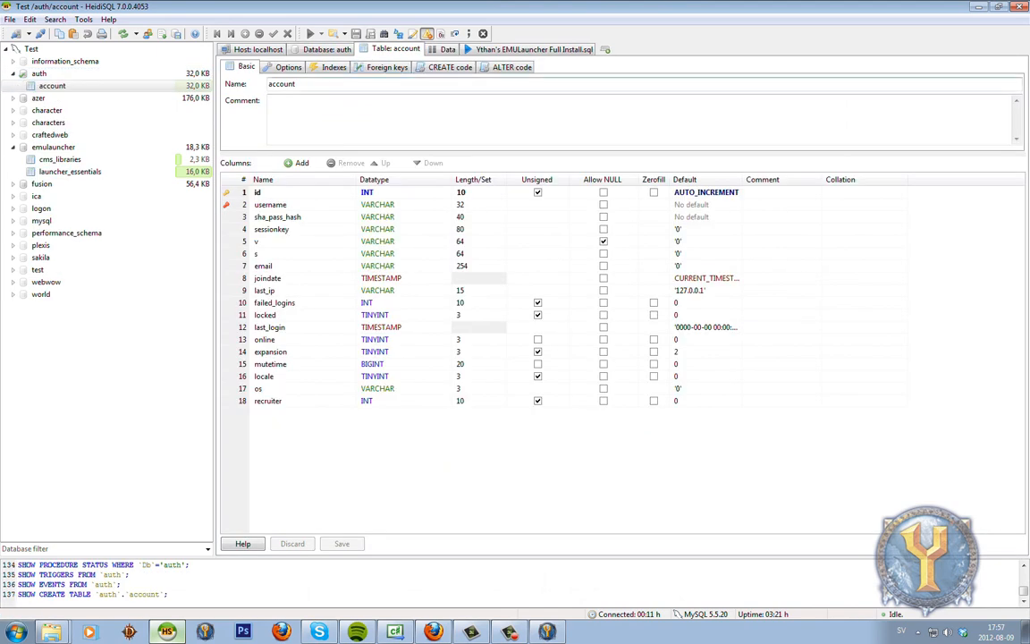
left_click(447, 49)
left_click(284, 146)
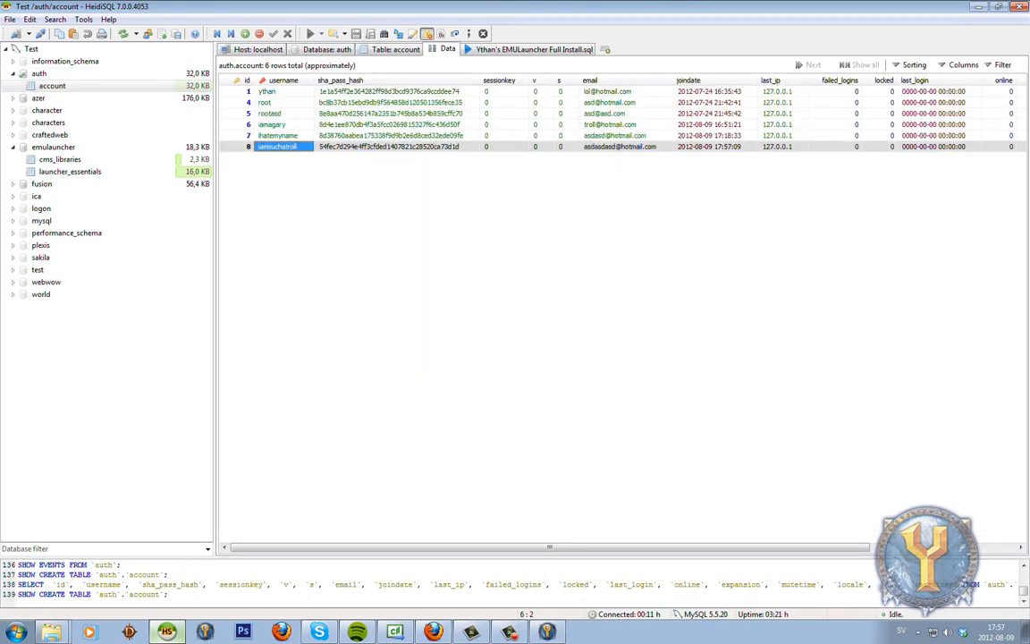
left_click_drag(549, 547, 695, 547)
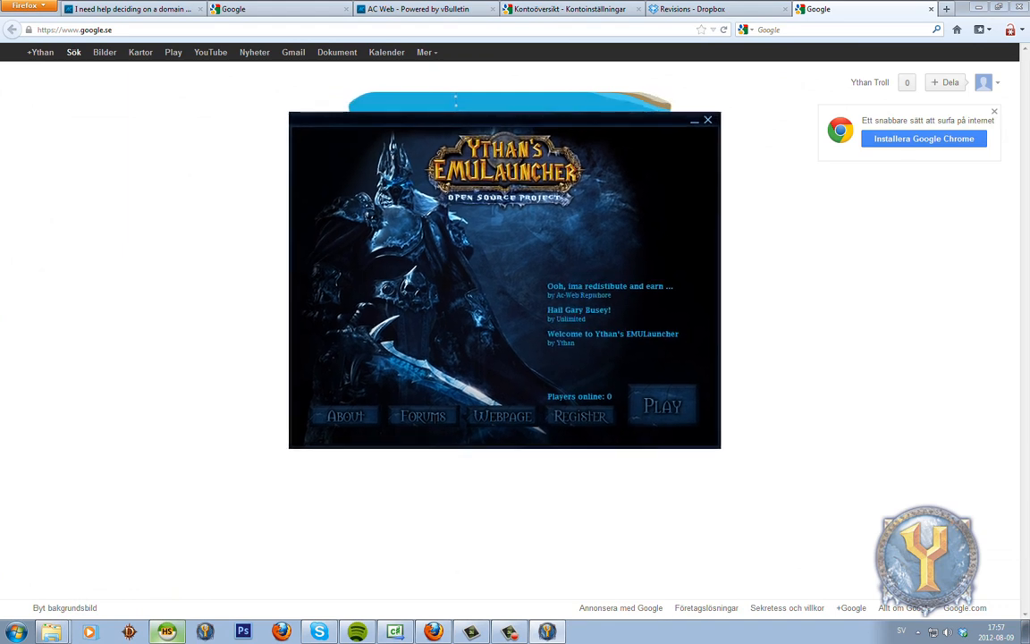
left_click_drag(501, 120, 472, 126)
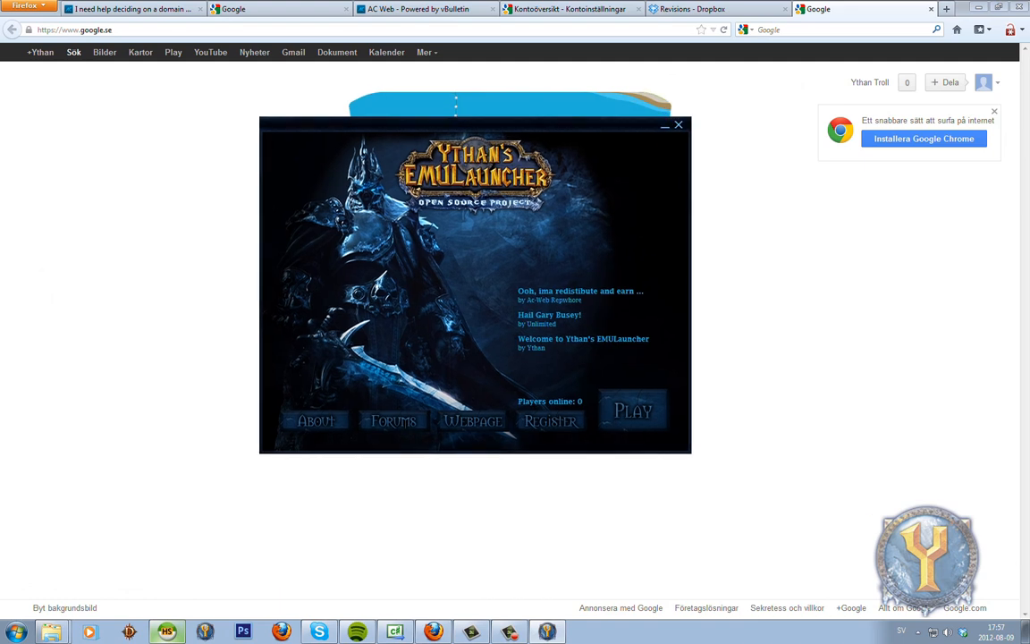